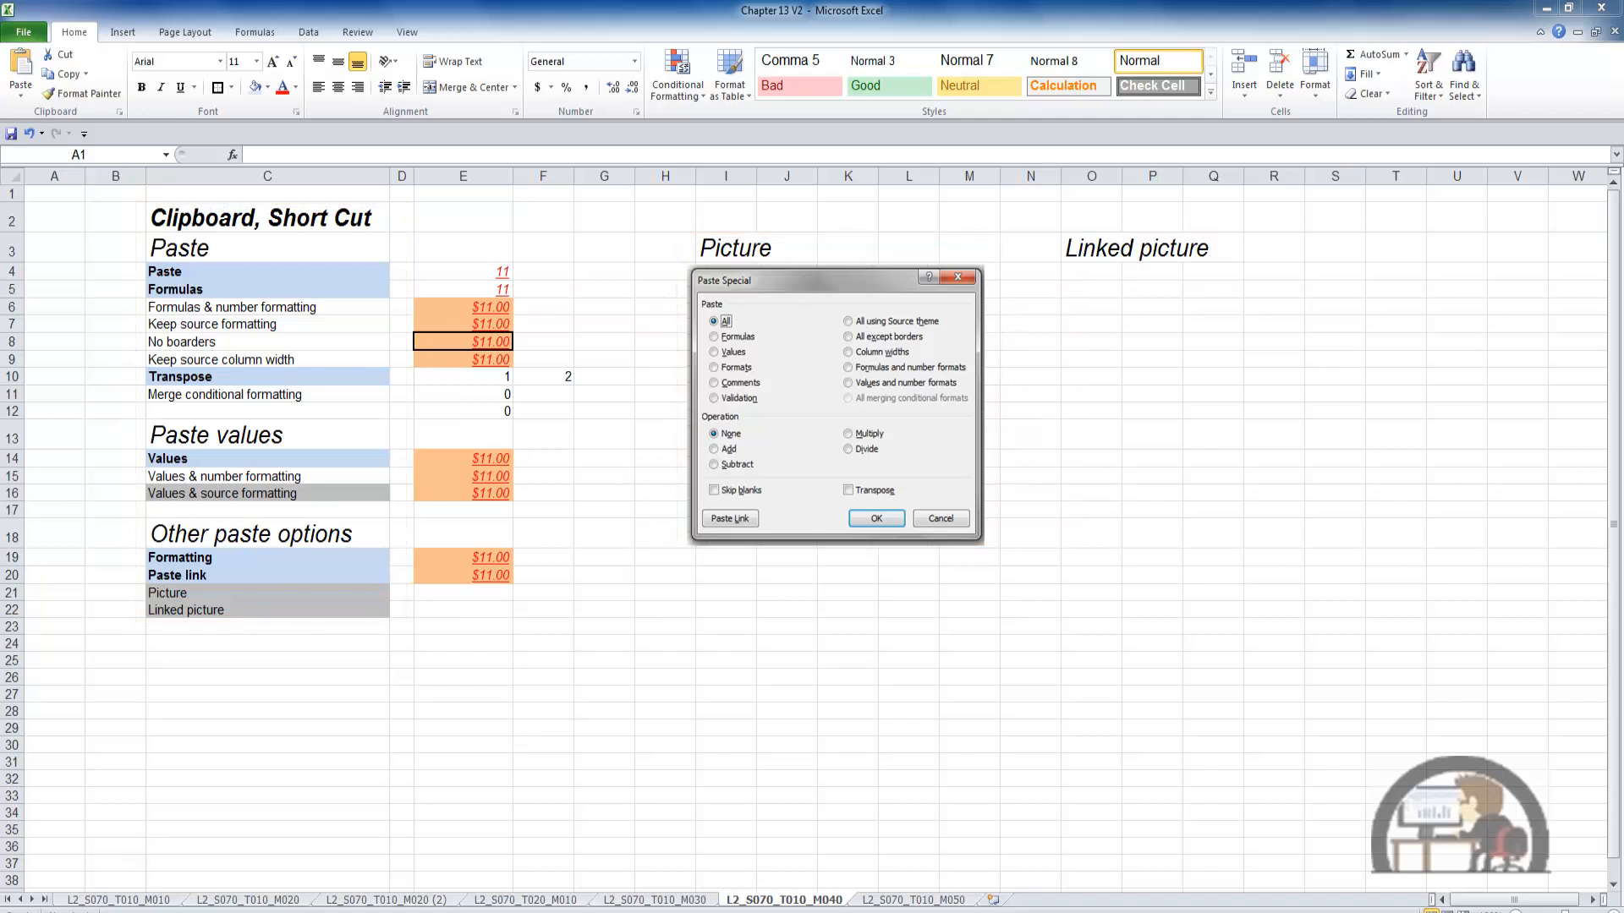
Copy cell E14 into F14 as values only and compare the contents of the two cells
left_click(490, 456)
key("ctrl+c")
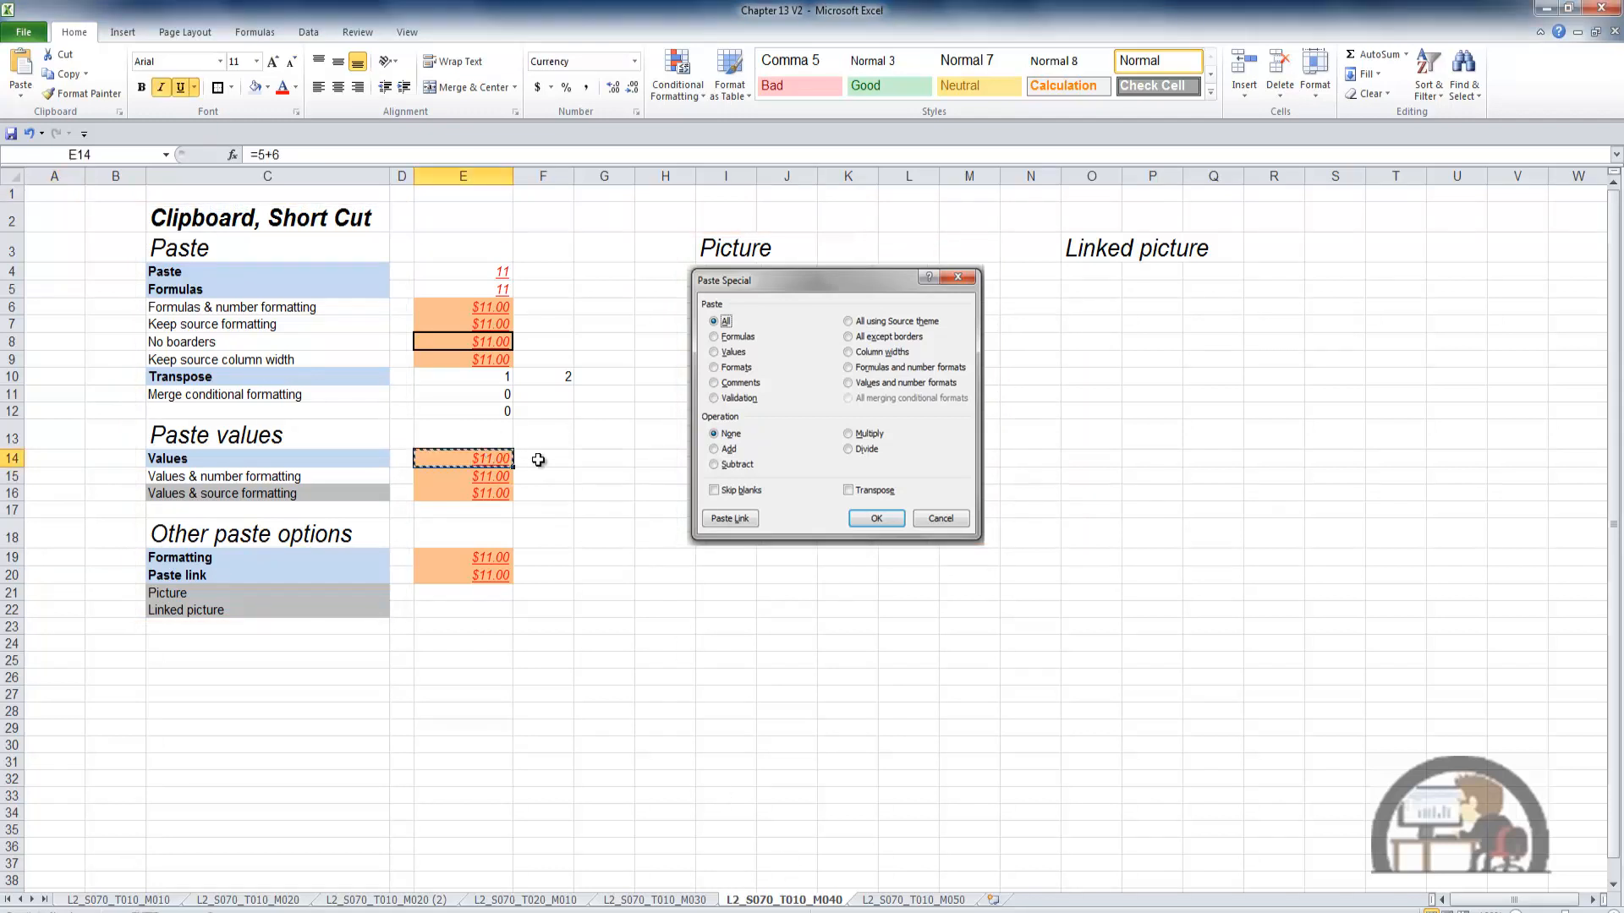
right_click(549, 461)
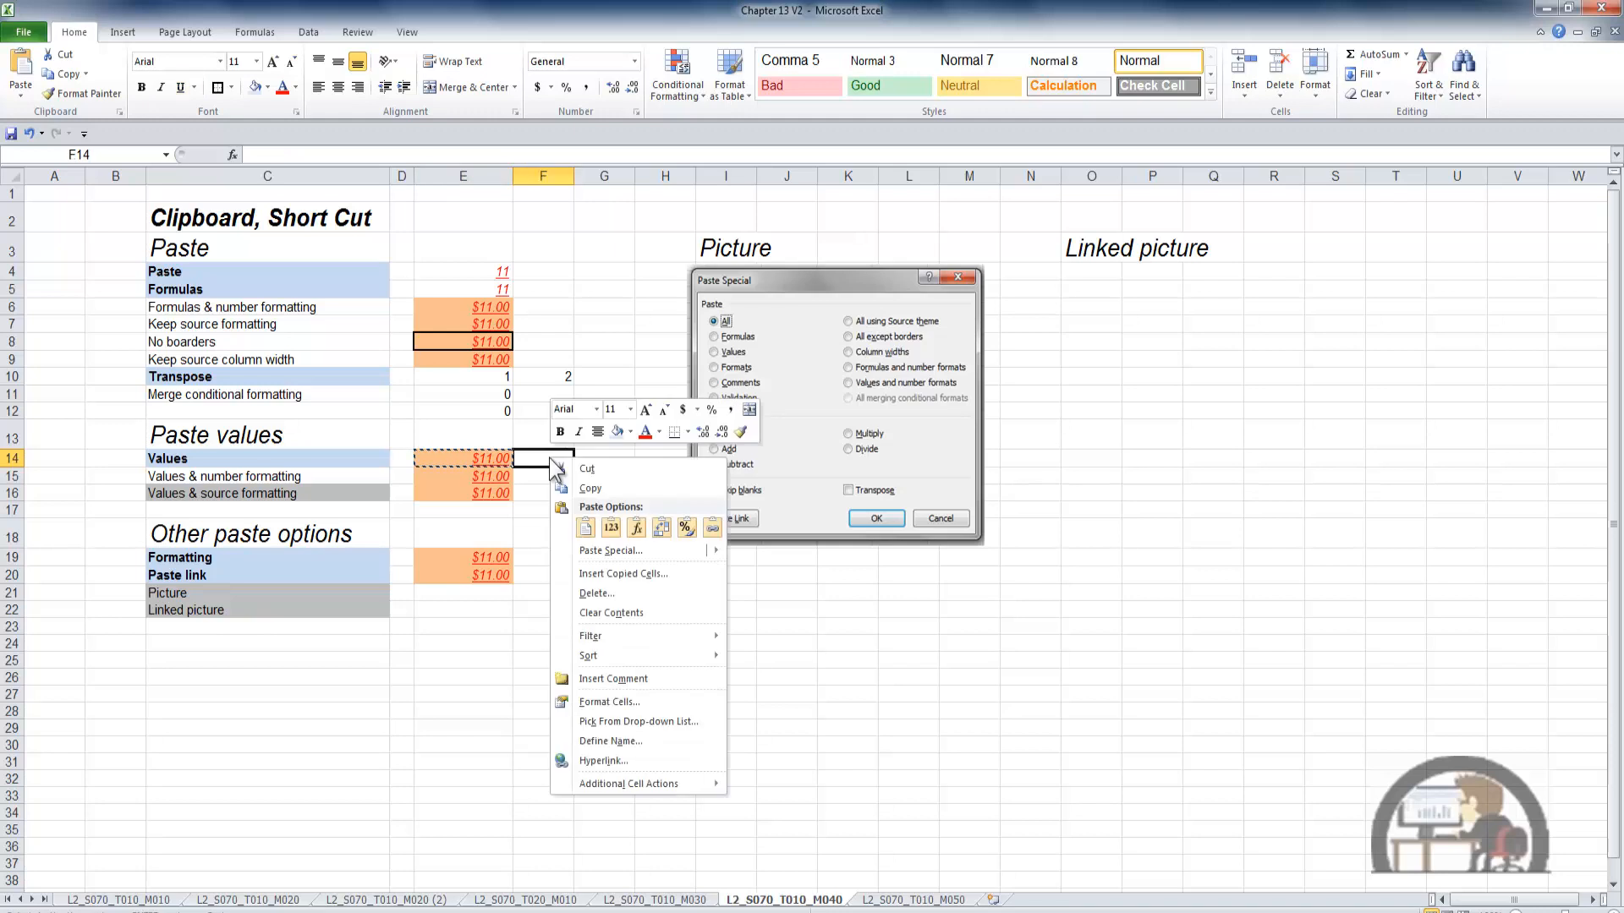
mouse_move(604, 552)
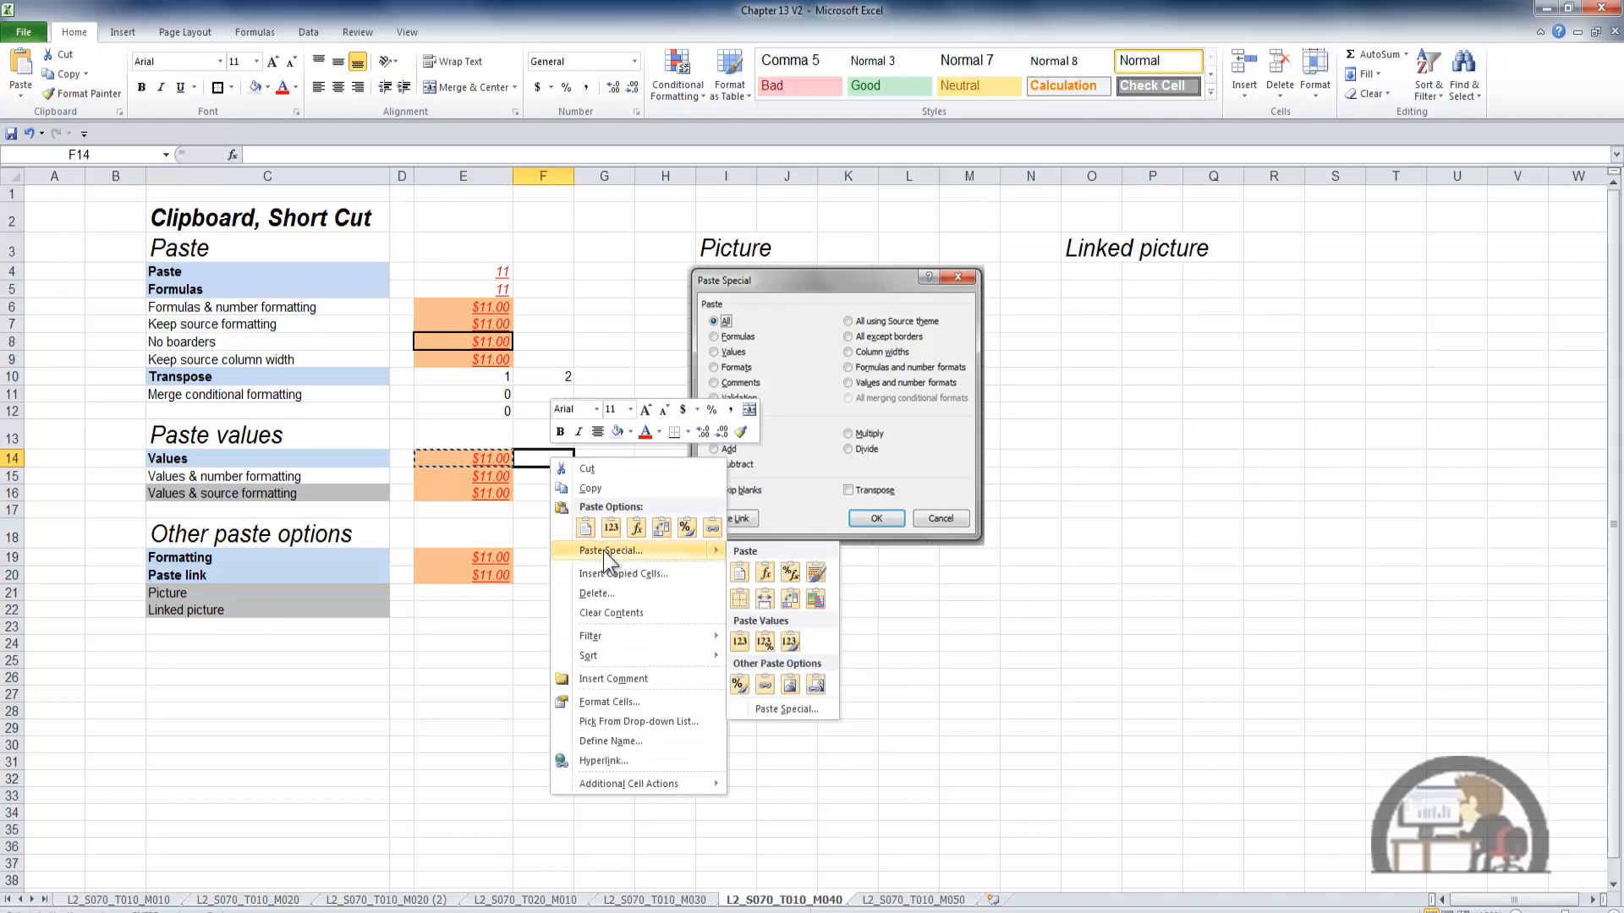
left_click(741, 641)
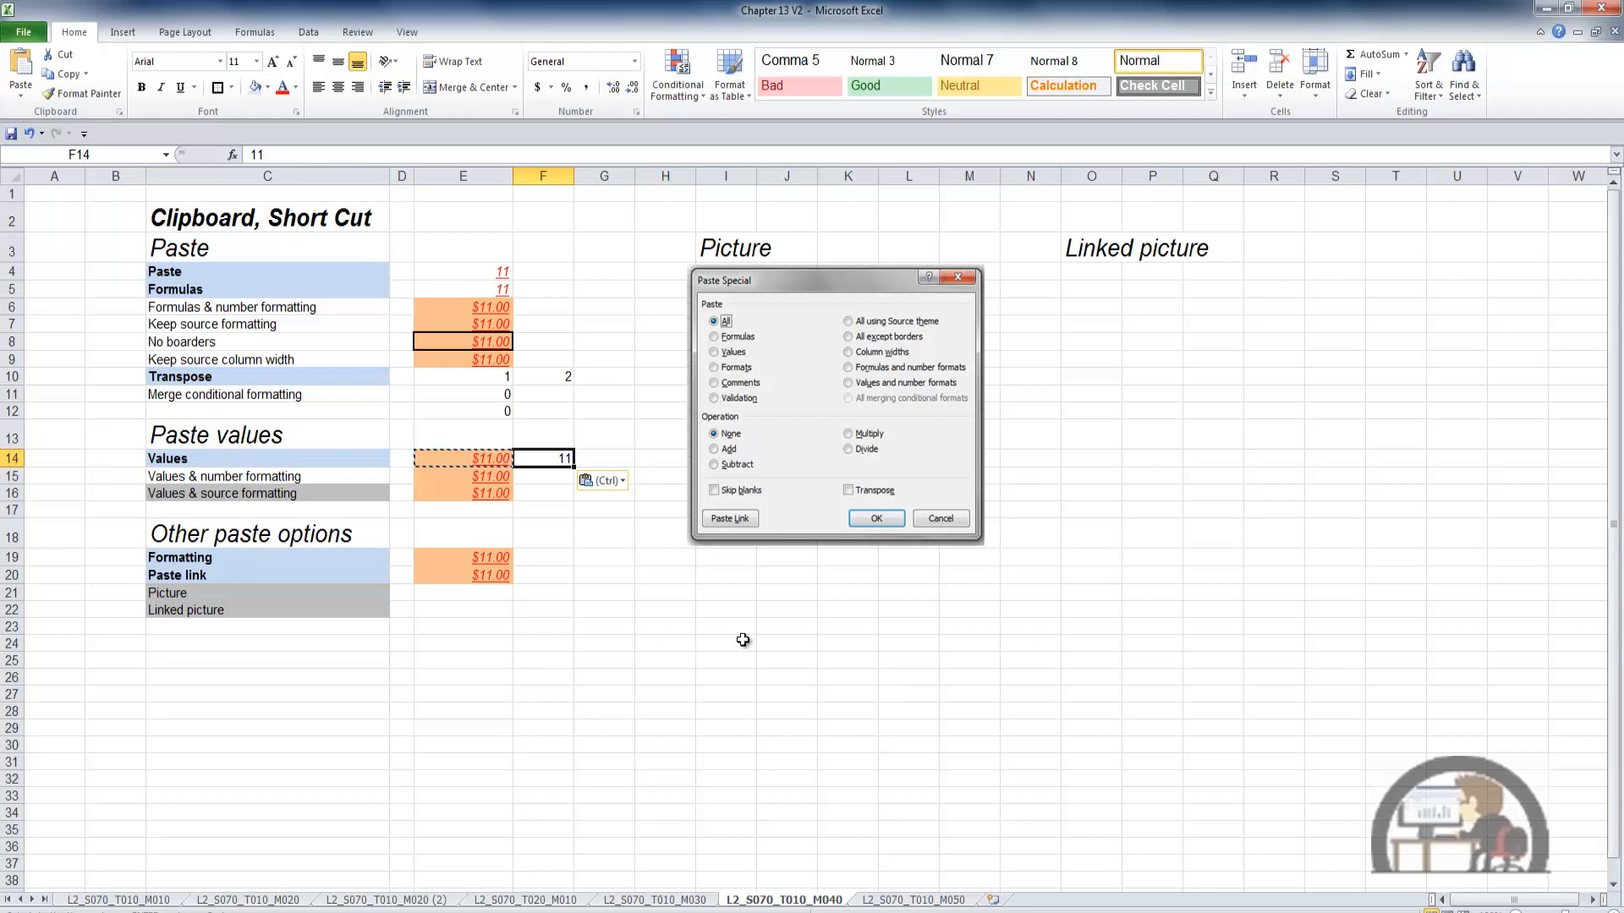
key("Left")
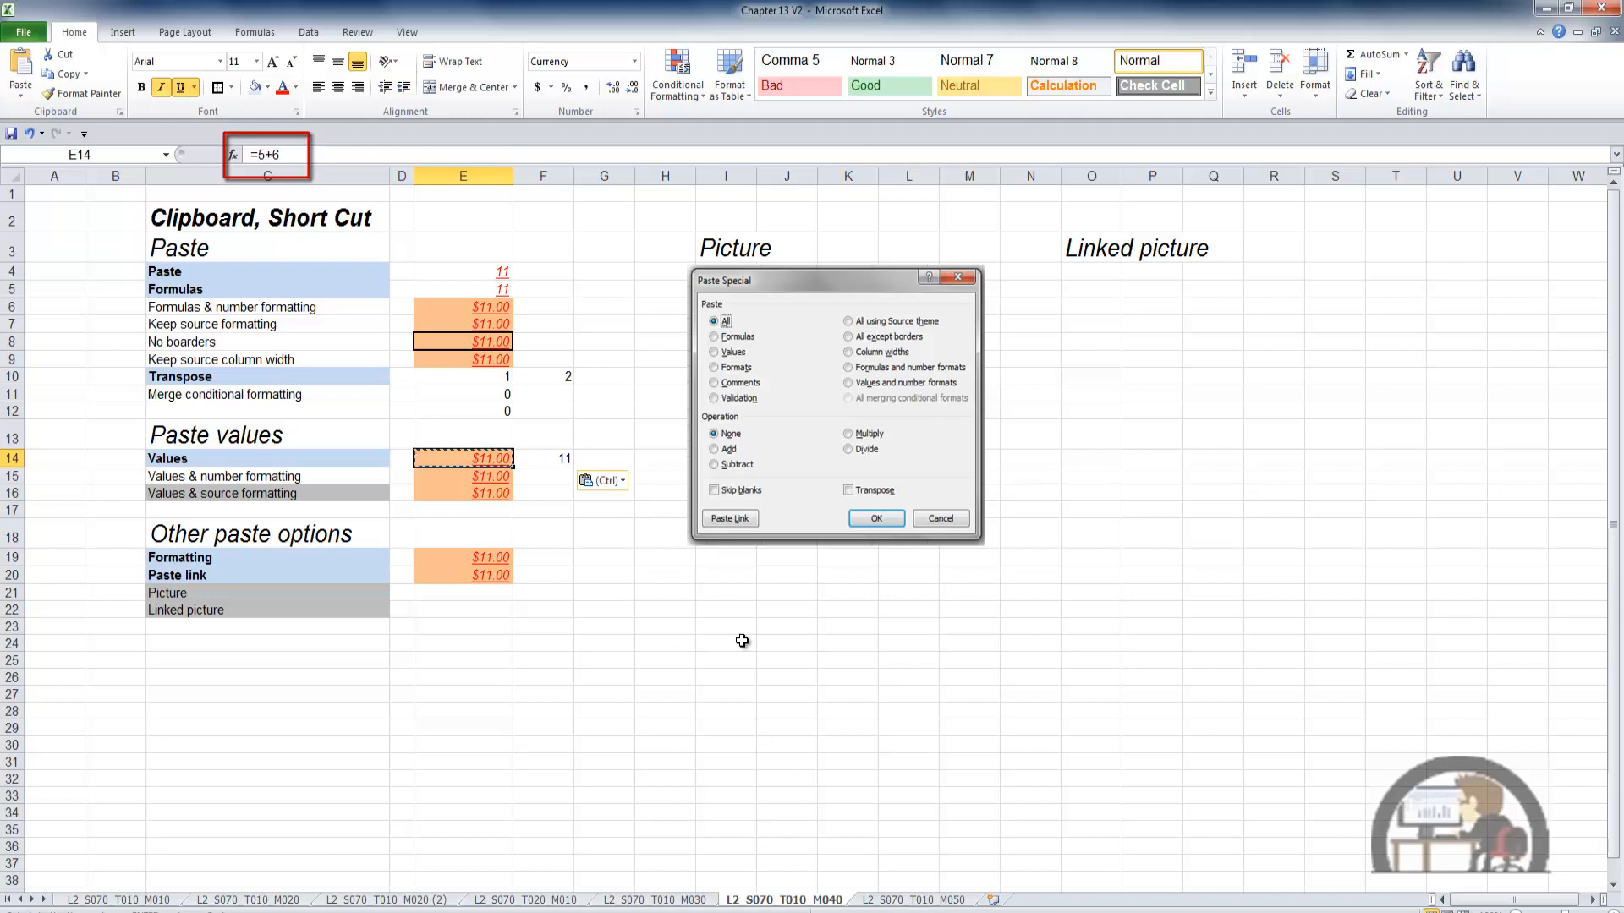
key("Right")
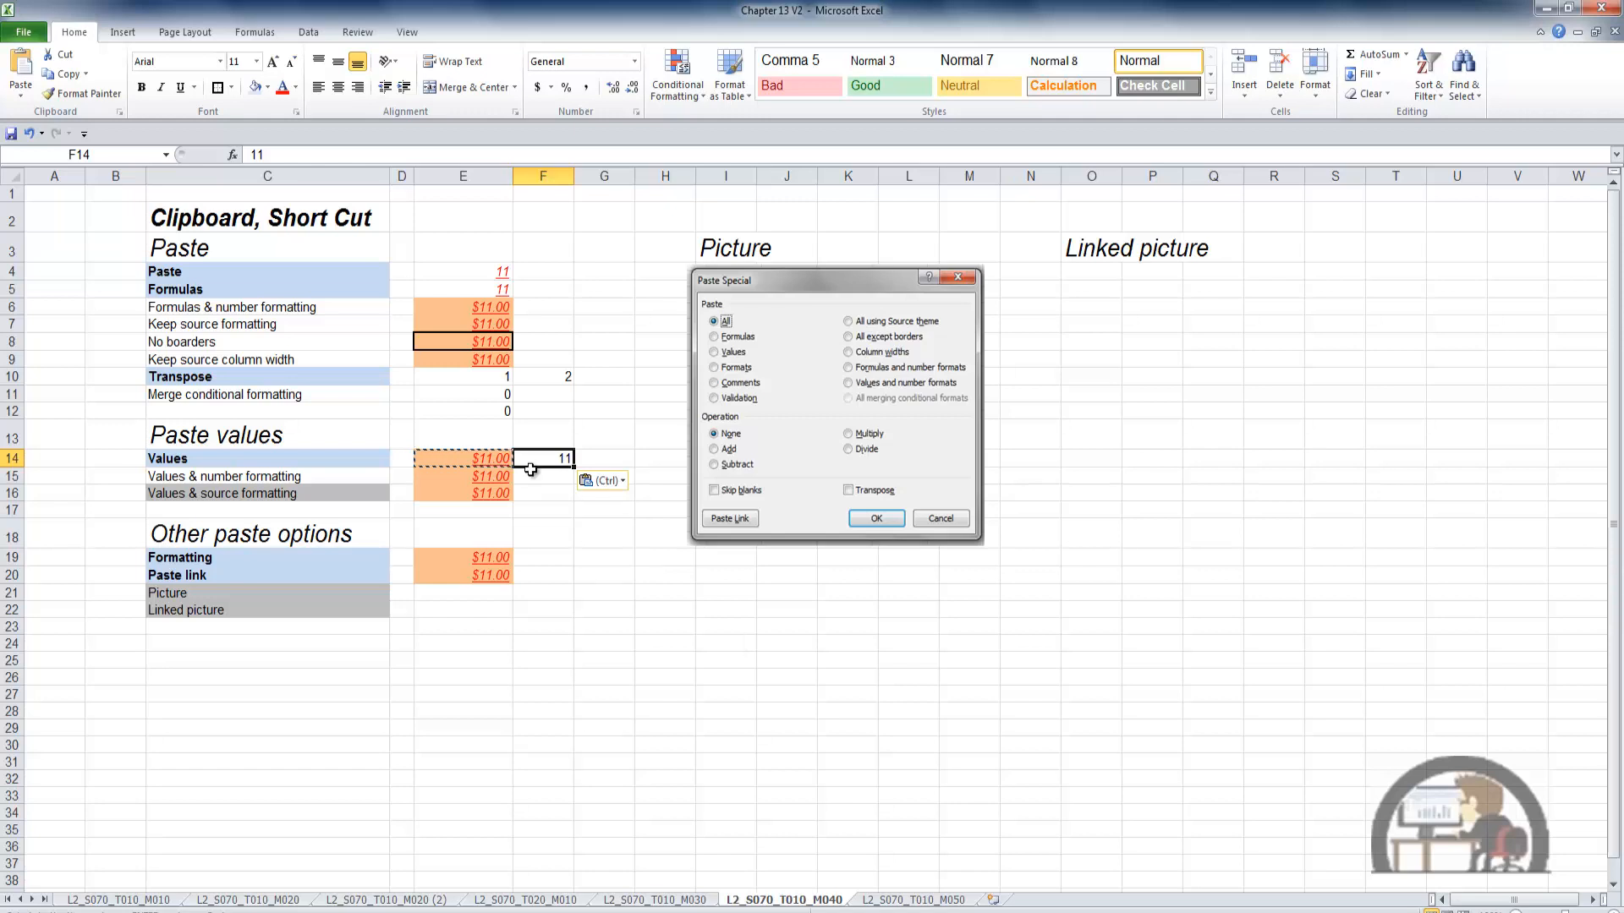
Copy cell E15 into F15 with the Values & Number Formatting paste option
left_click(505, 479)
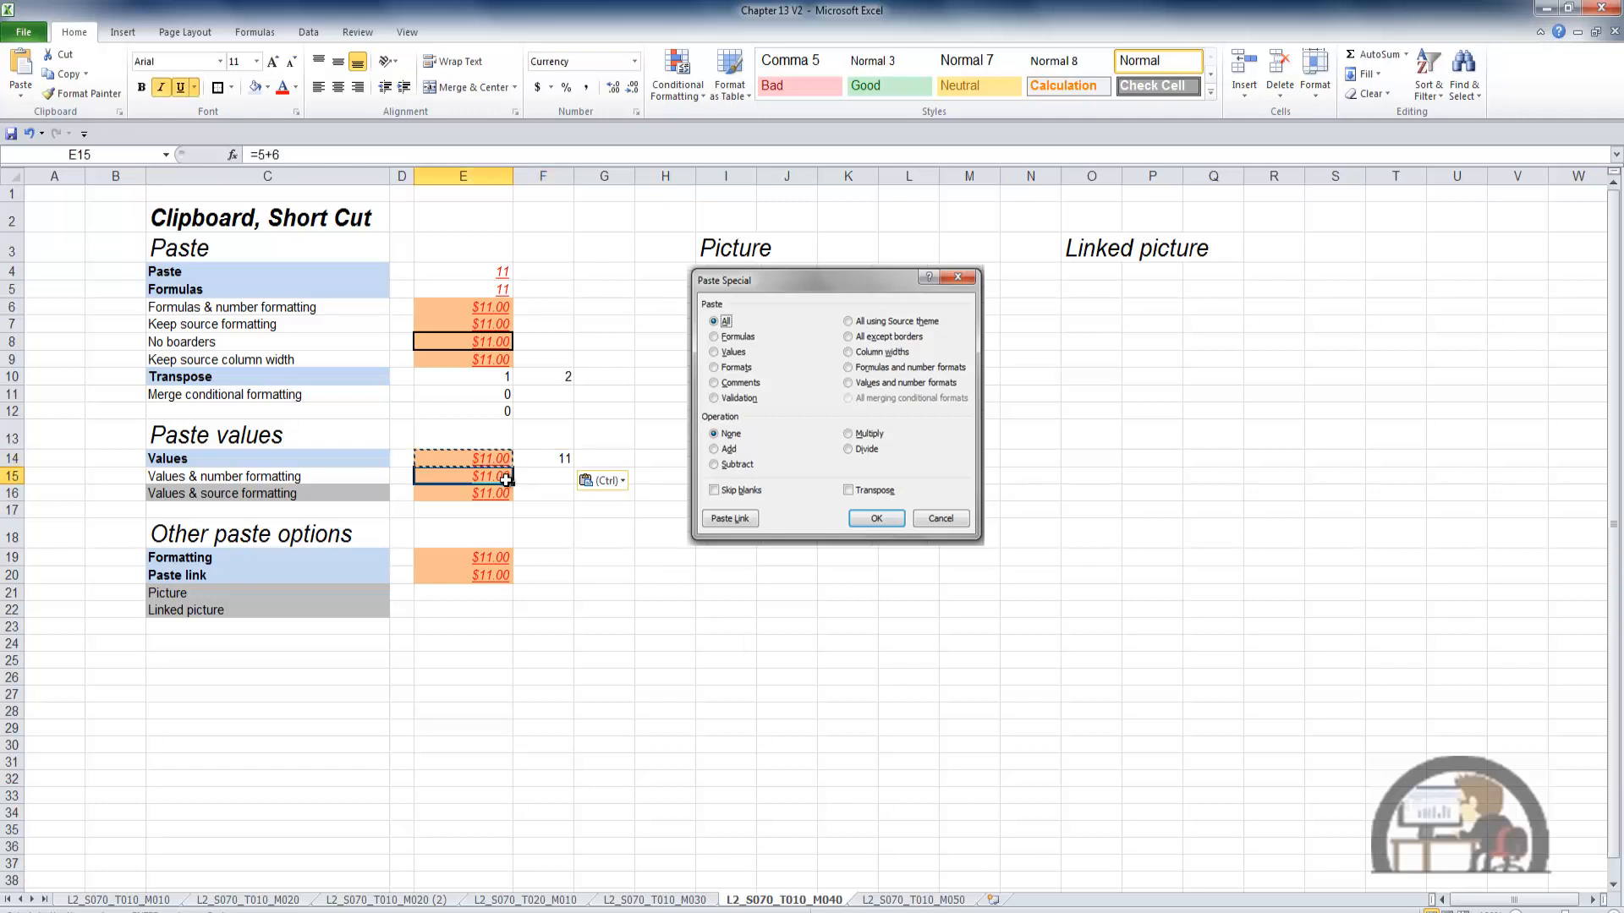
key("ctrl+c")
right_click(545, 478)
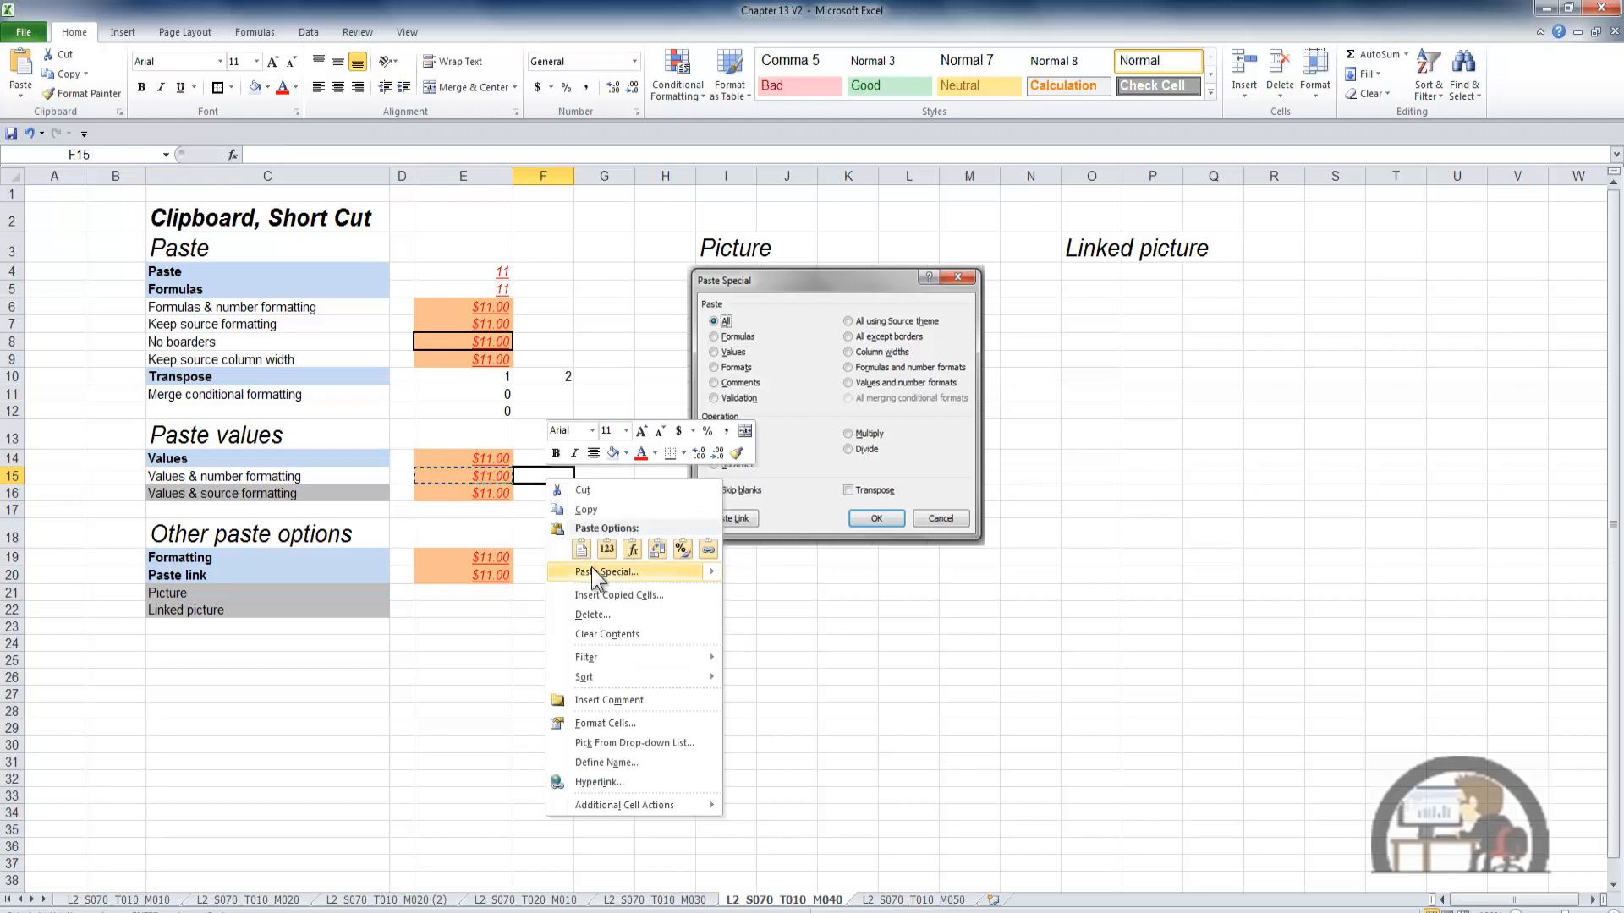
mouse_move(592, 570)
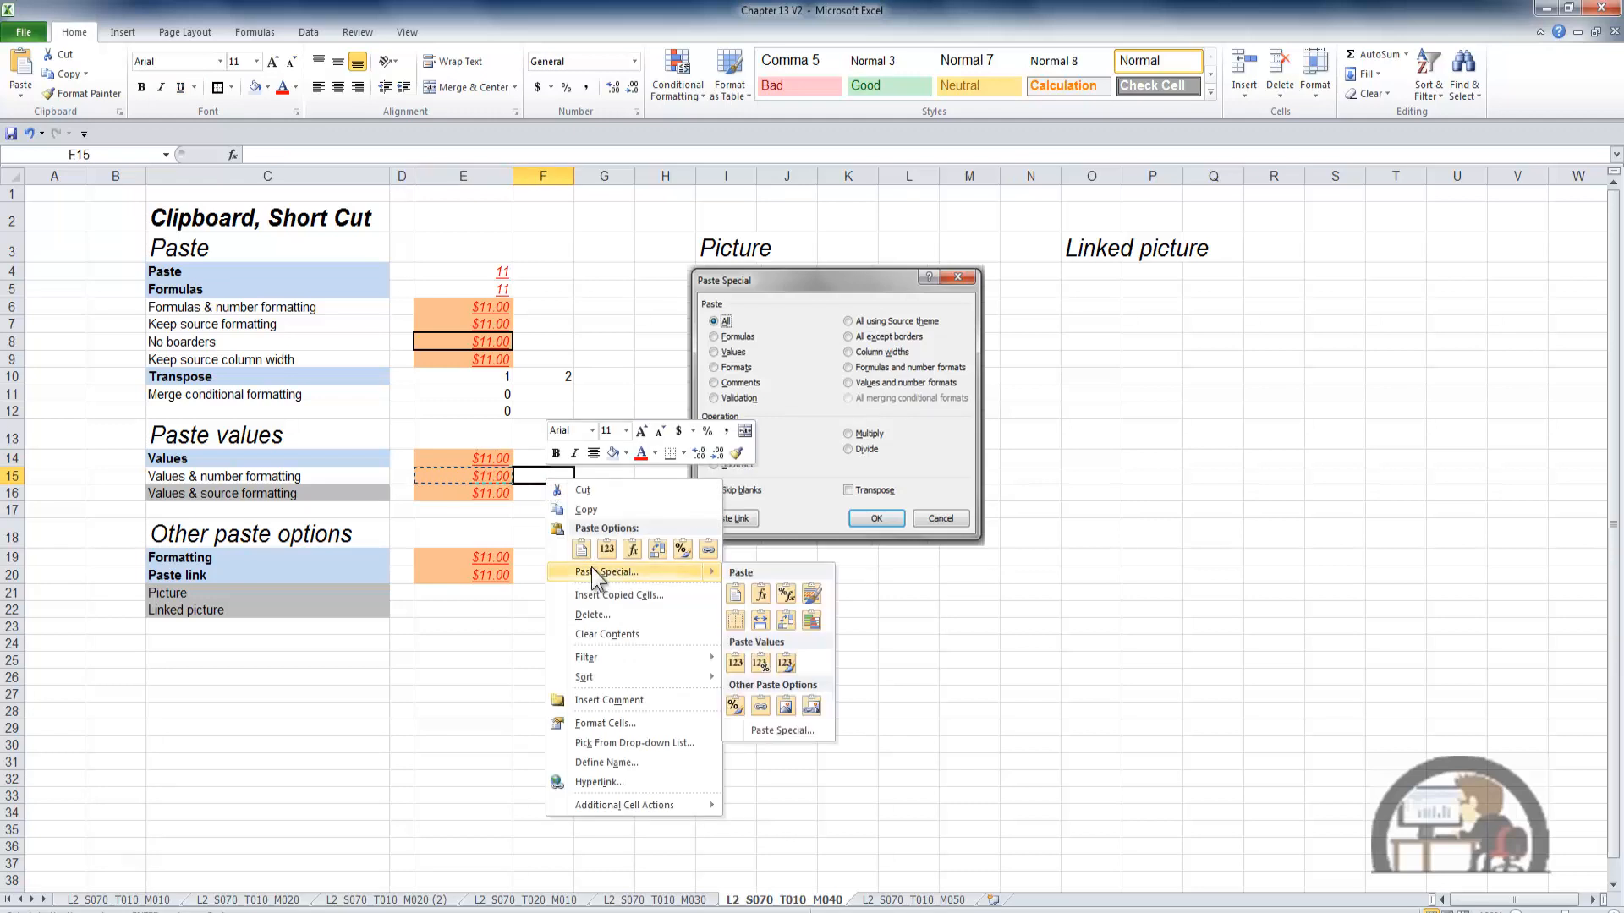
left_click(759, 665)
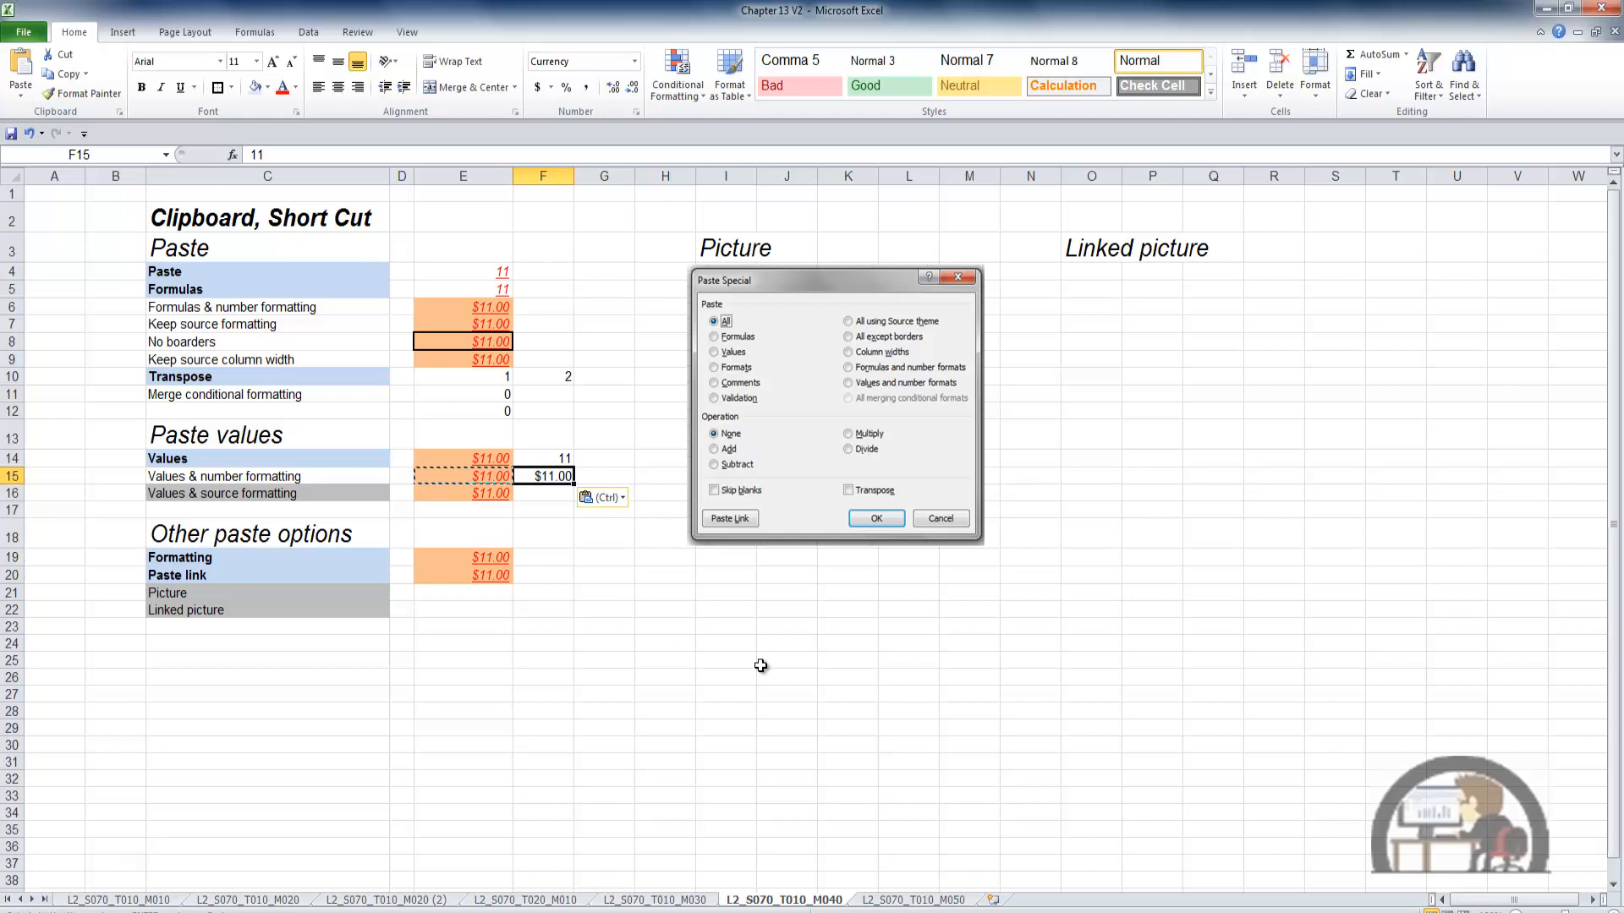
Copy cell E16 into F16 with the Values & Source Formatting paste option
left_click(499, 493)
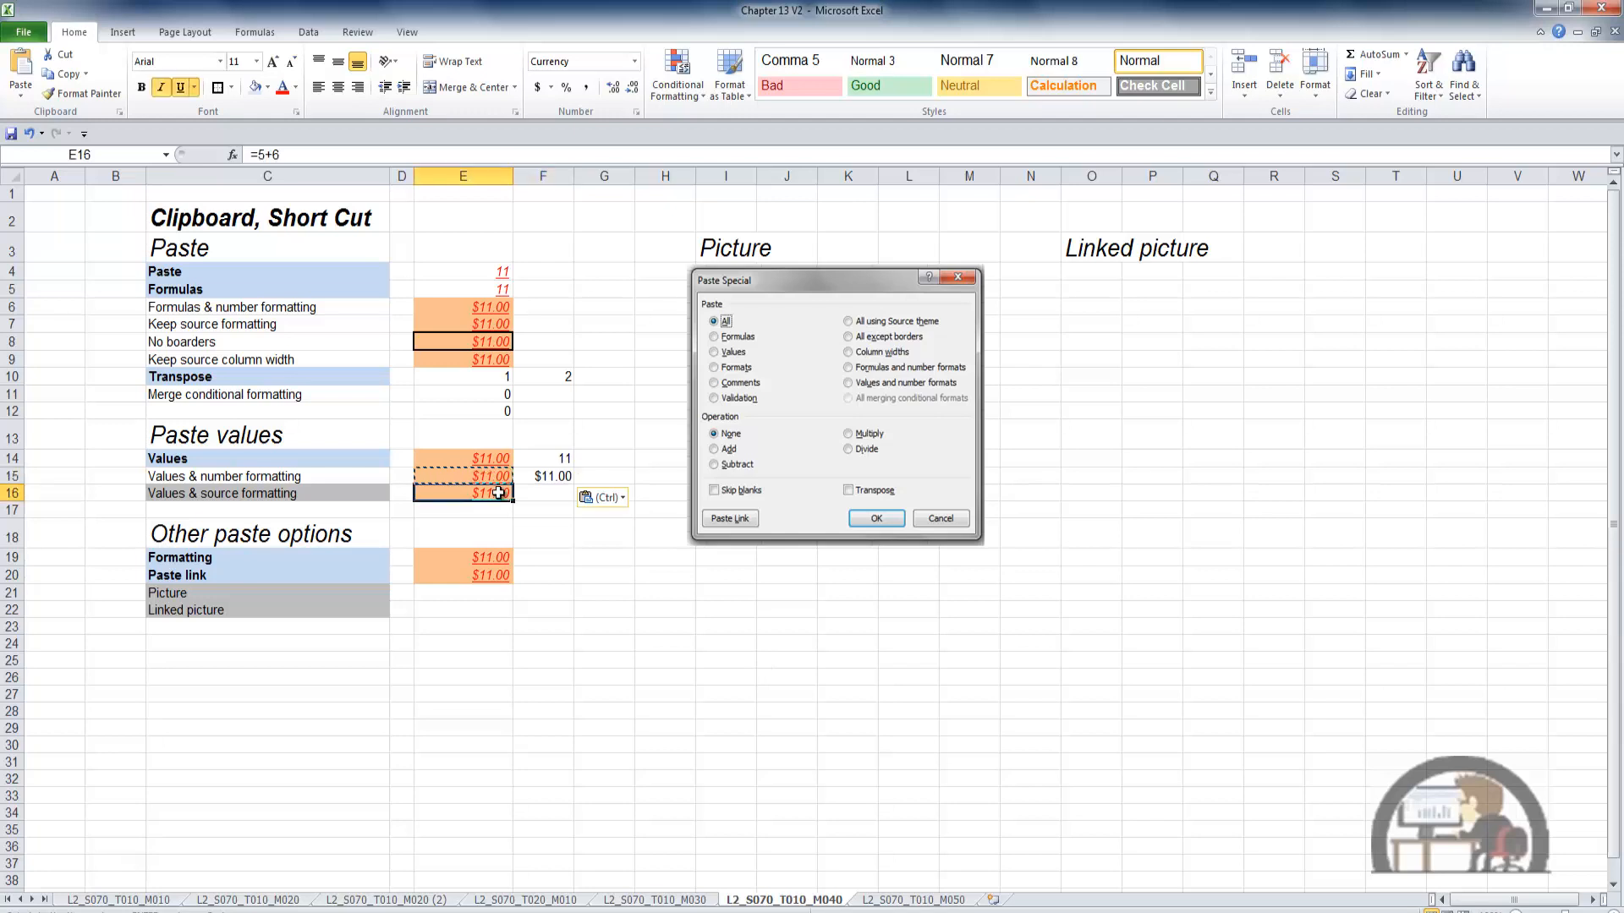
right_click(549, 494)
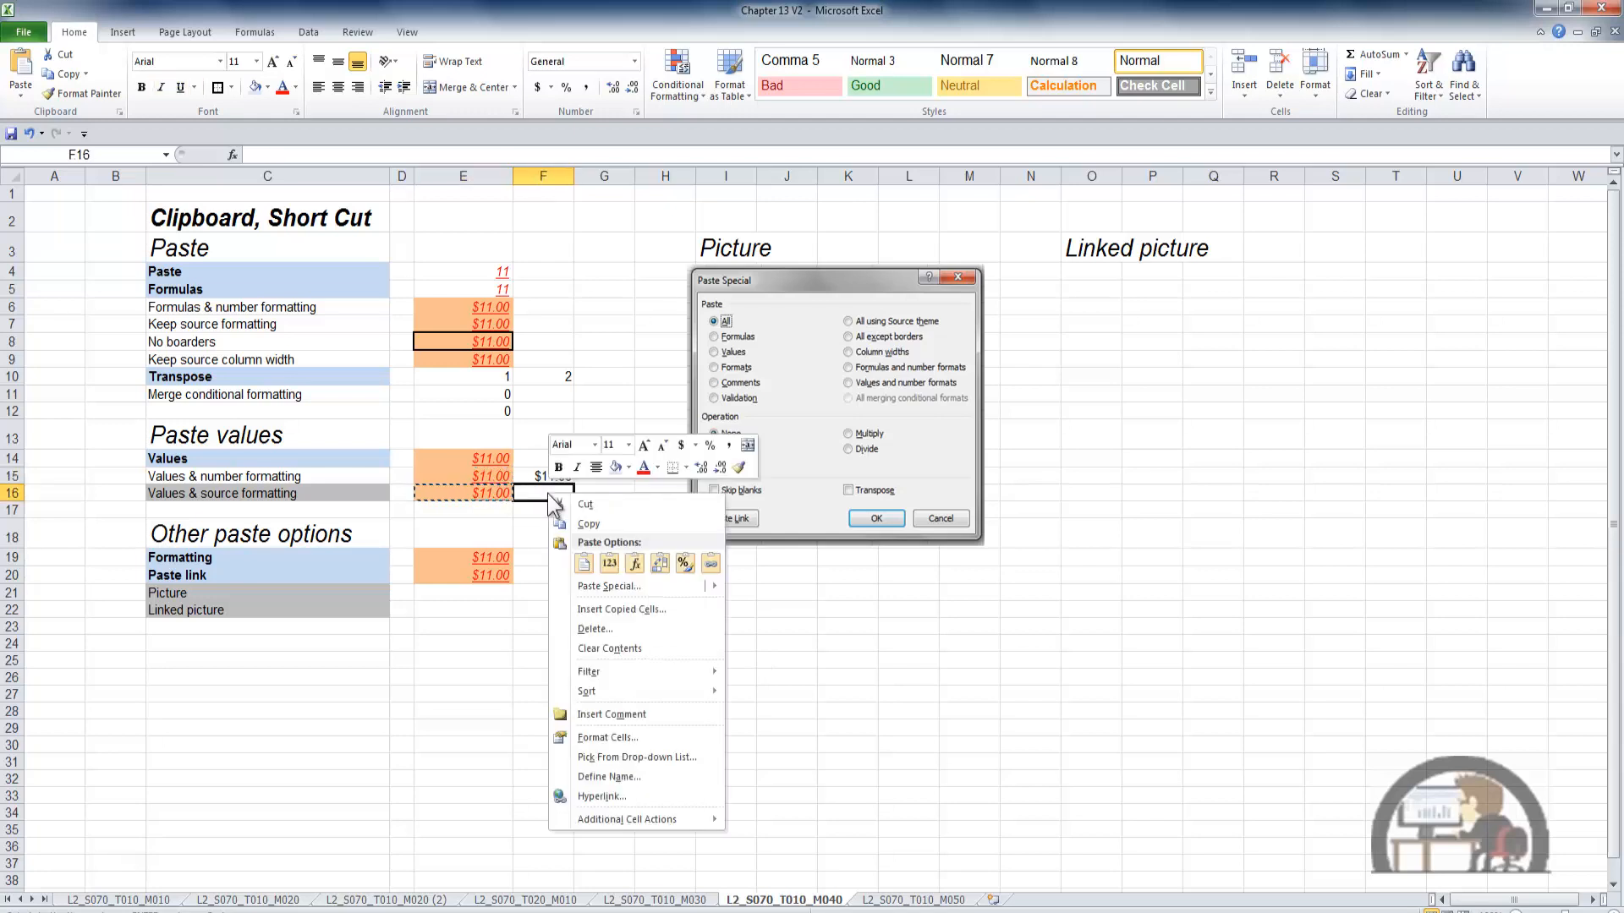
mouse_move(609, 582)
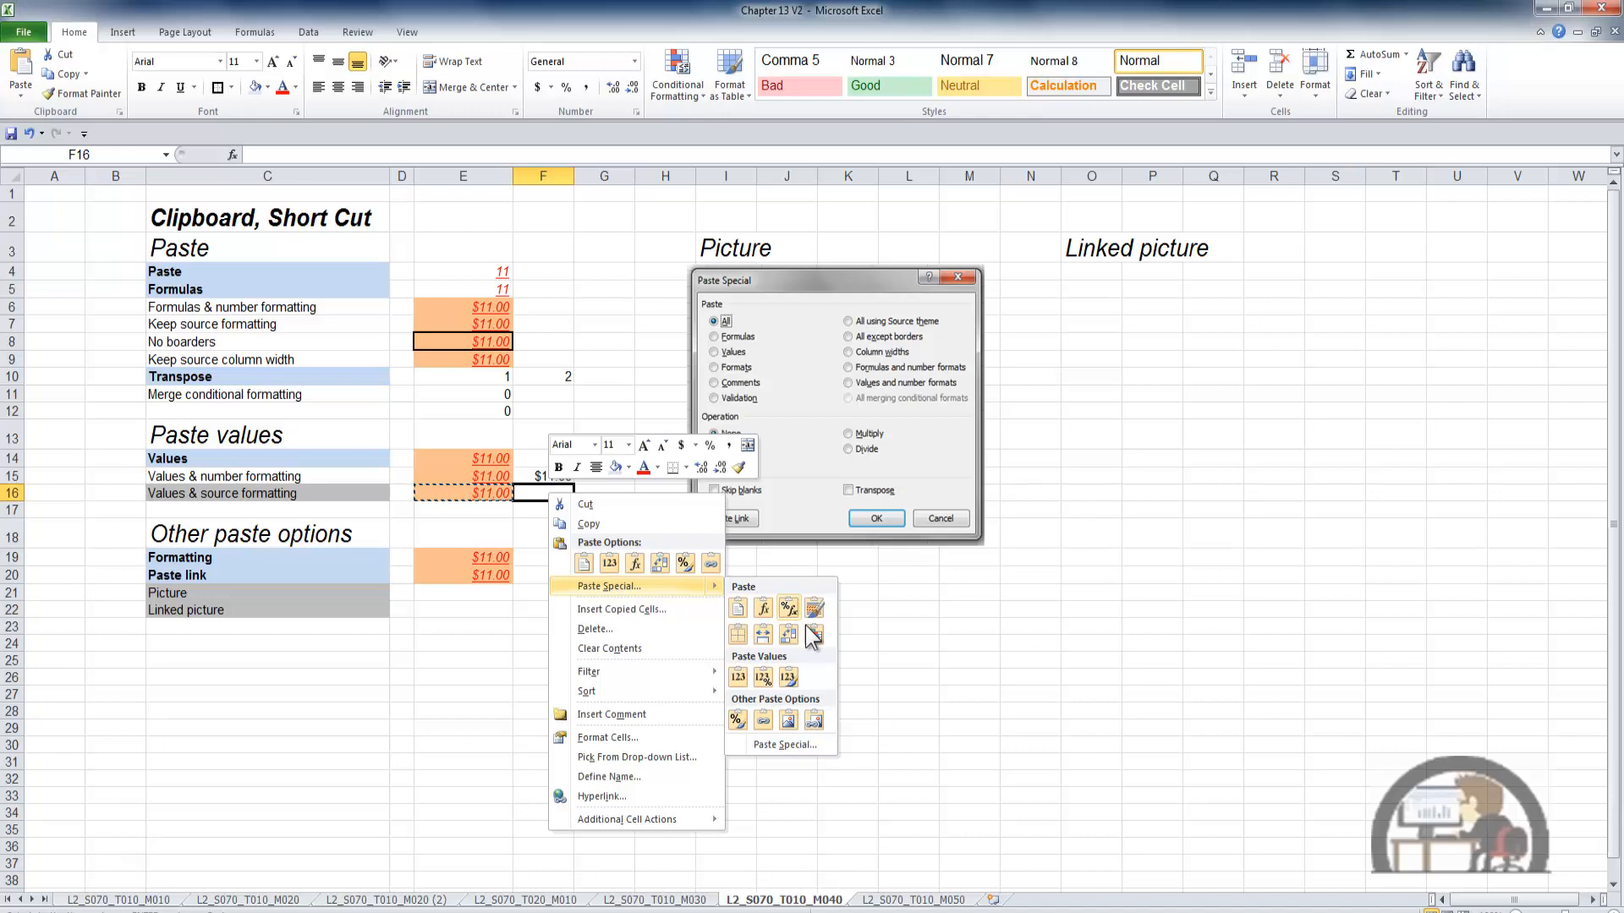
left_click(787, 679)
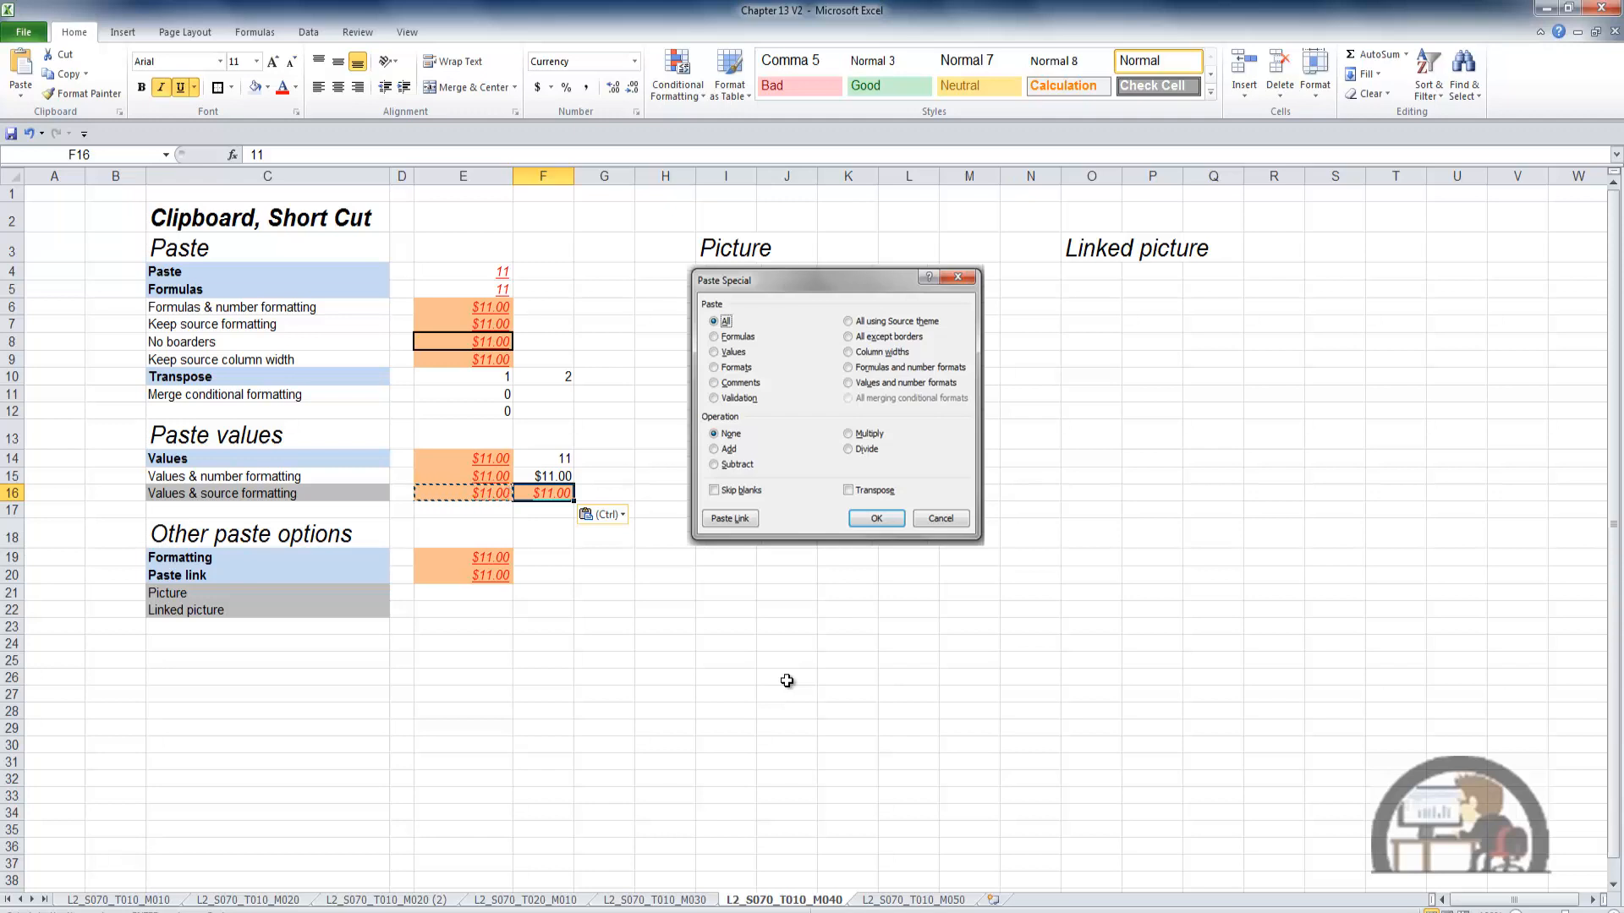
Paste only the formatting of cell E19 into F19 and enter 50 in F19
left_click(493, 561)
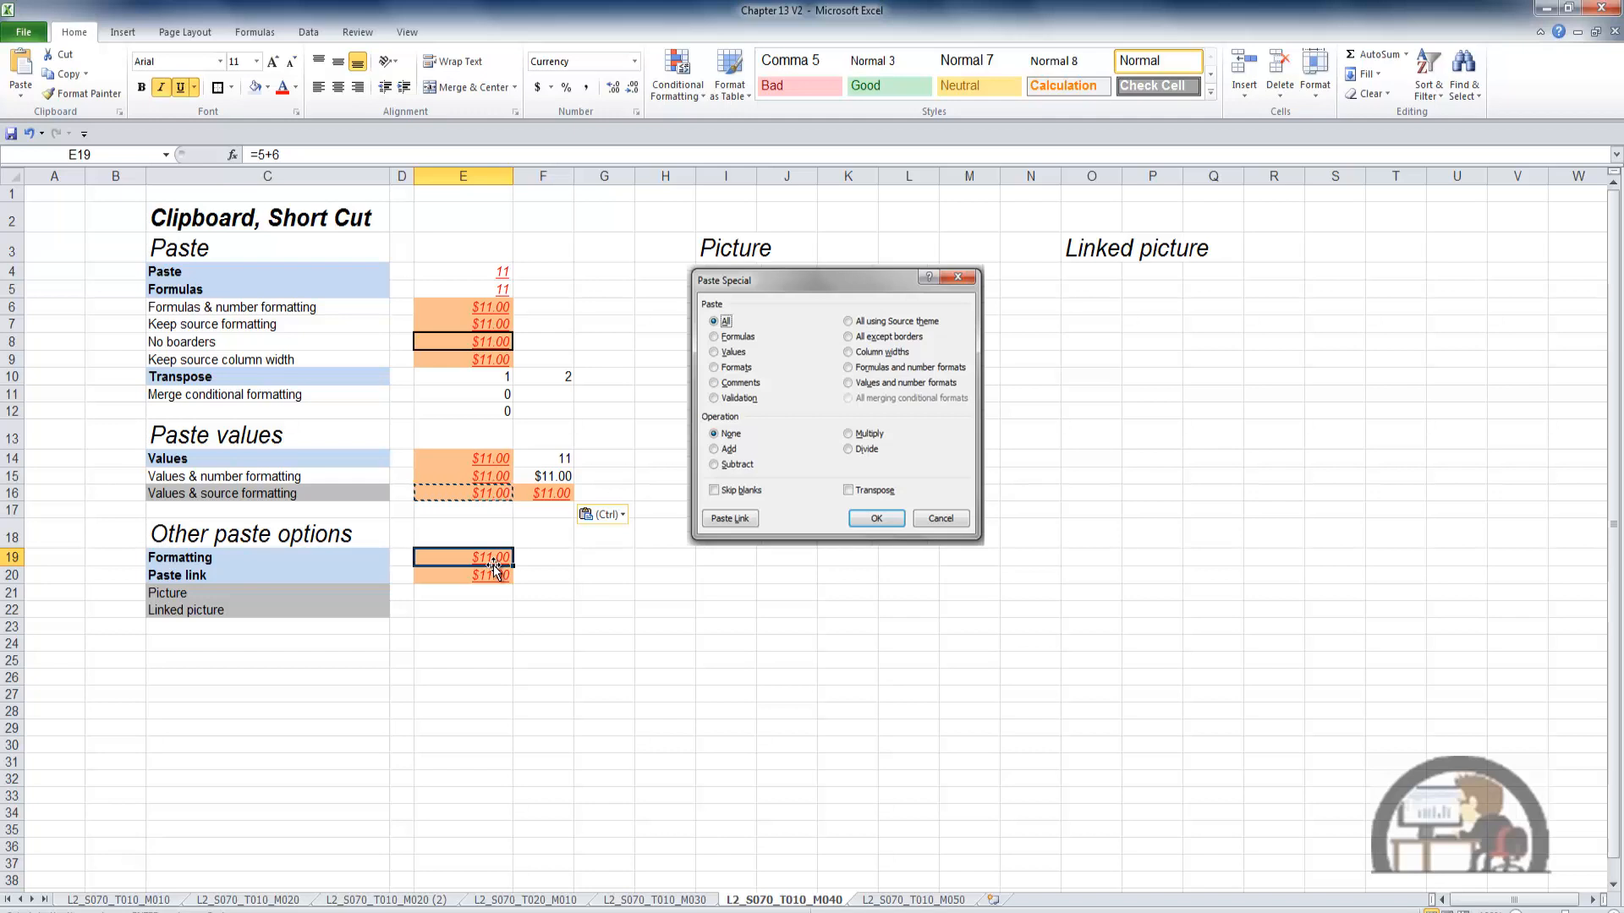
key("ctrl+c")
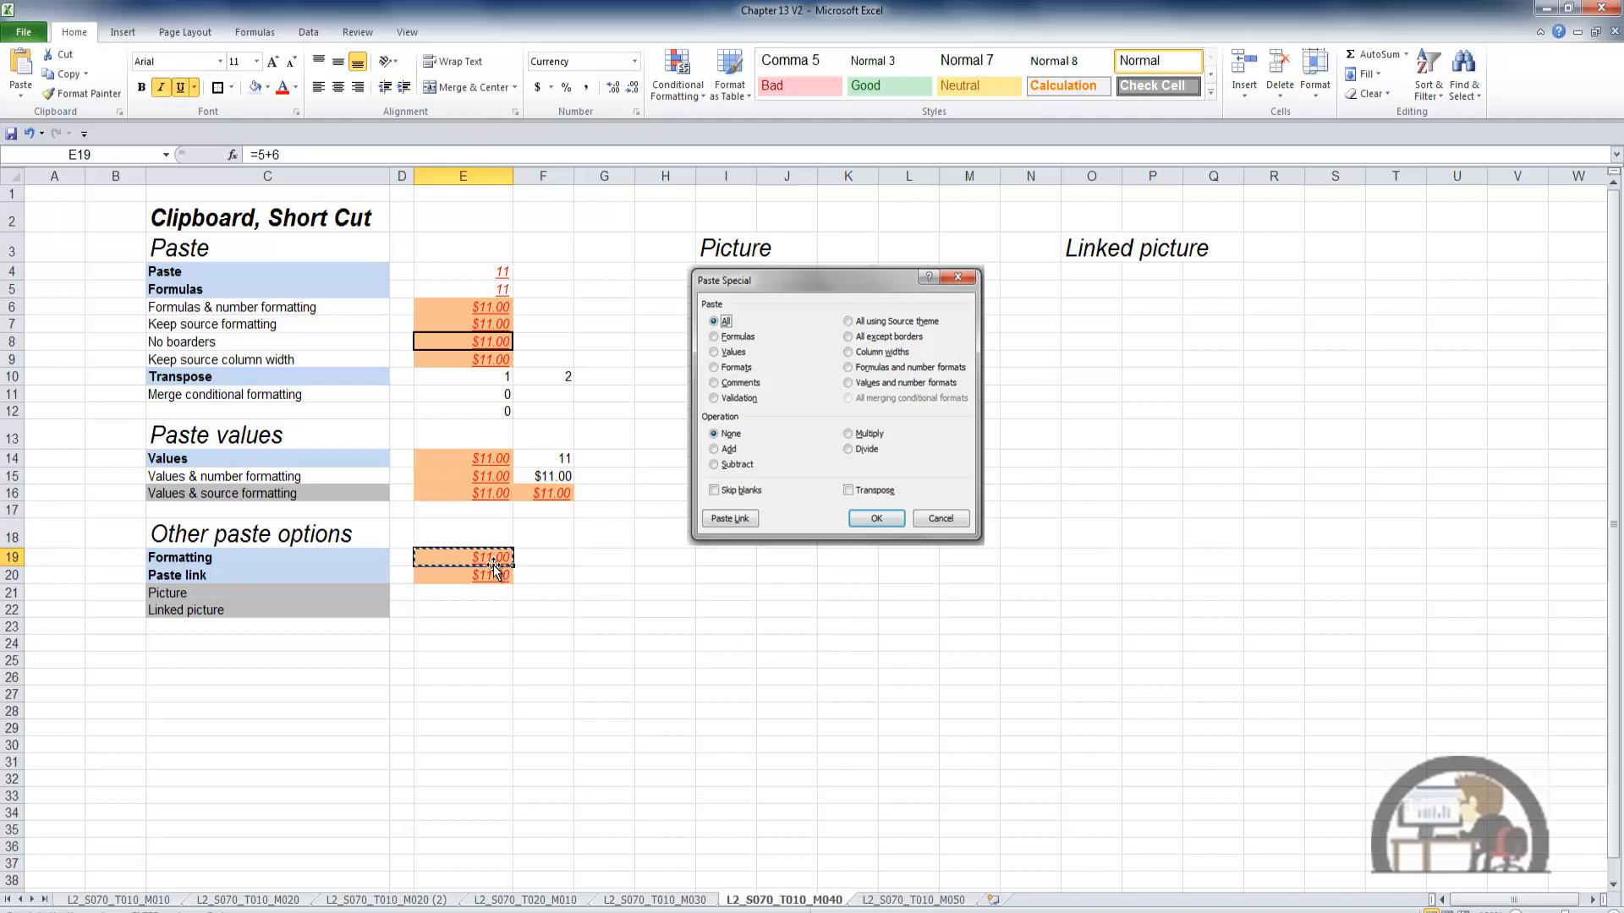
right_click(531, 558)
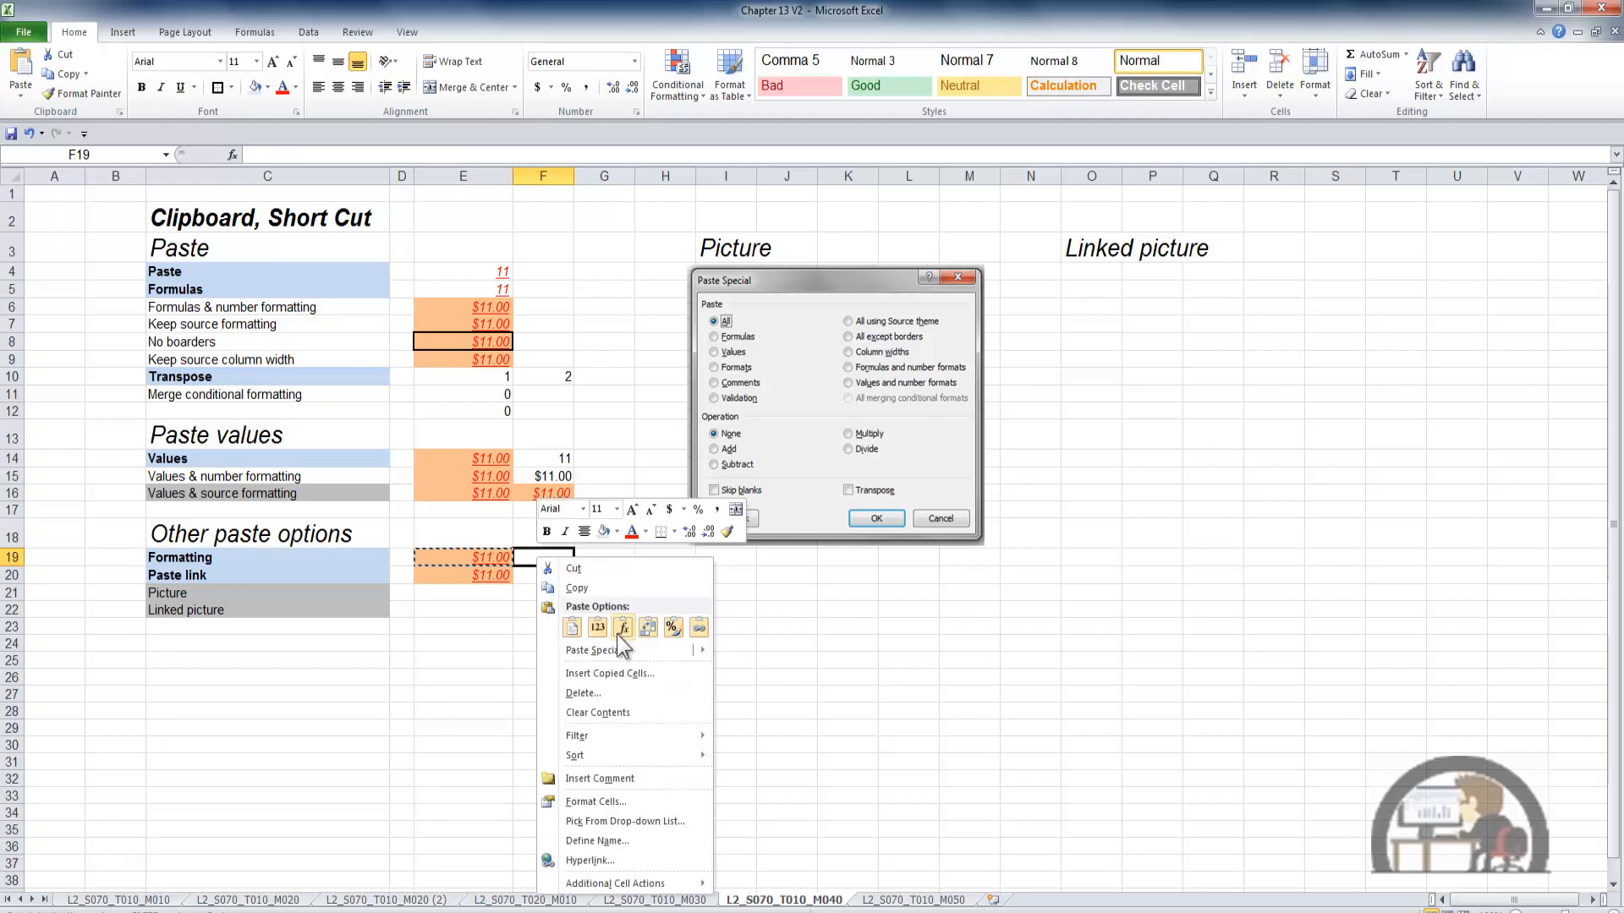
mouse_move(607, 651)
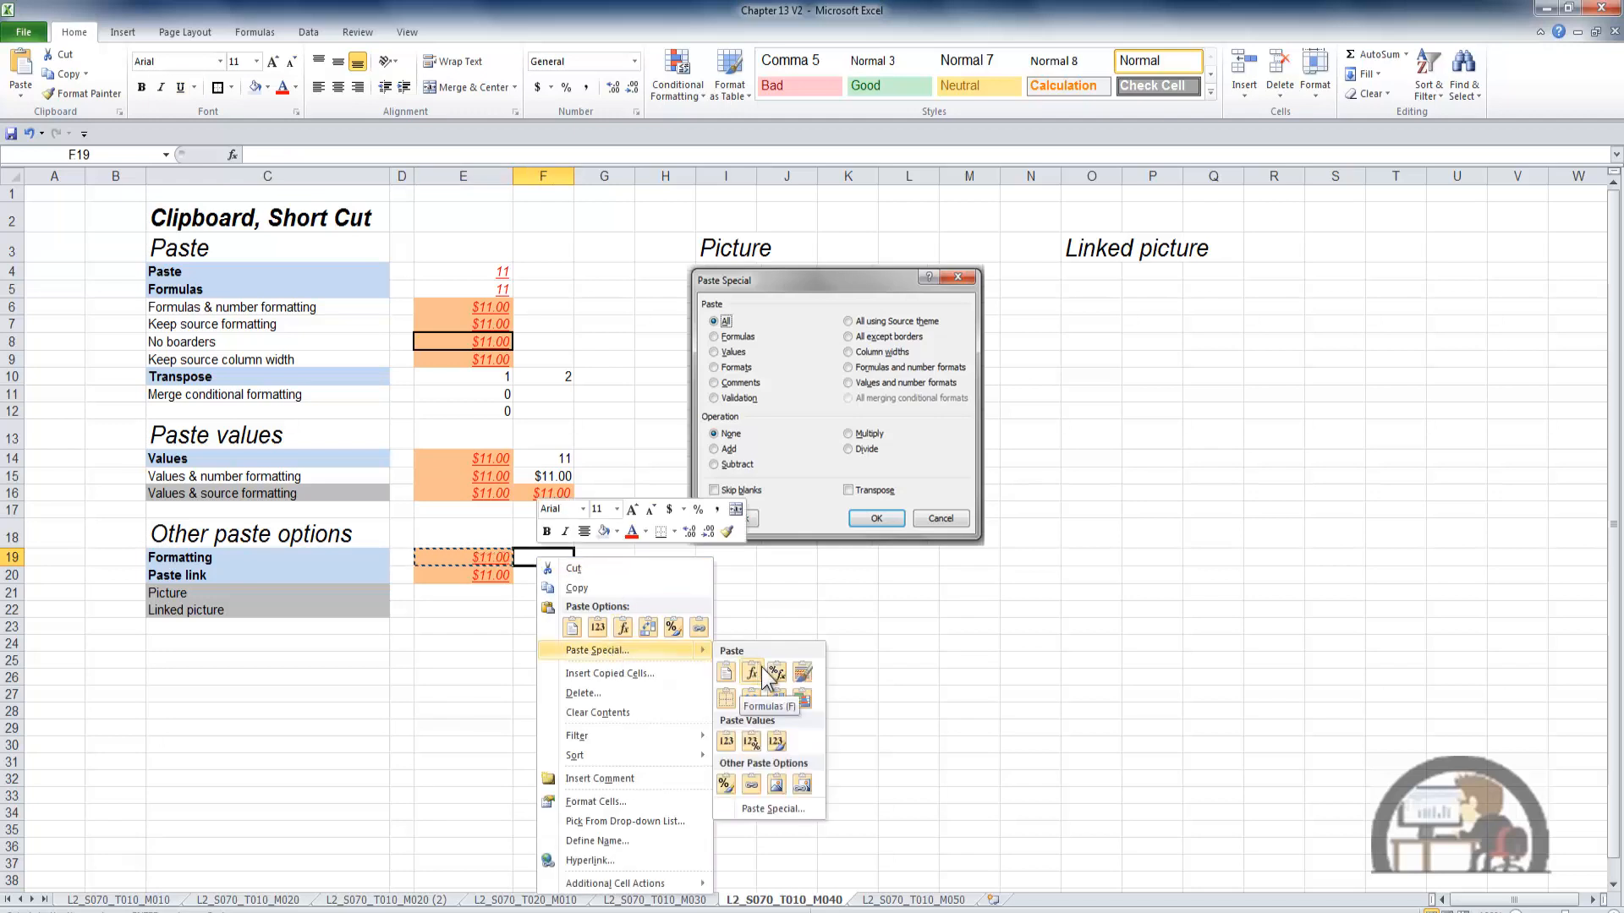
left_click(725, 785)
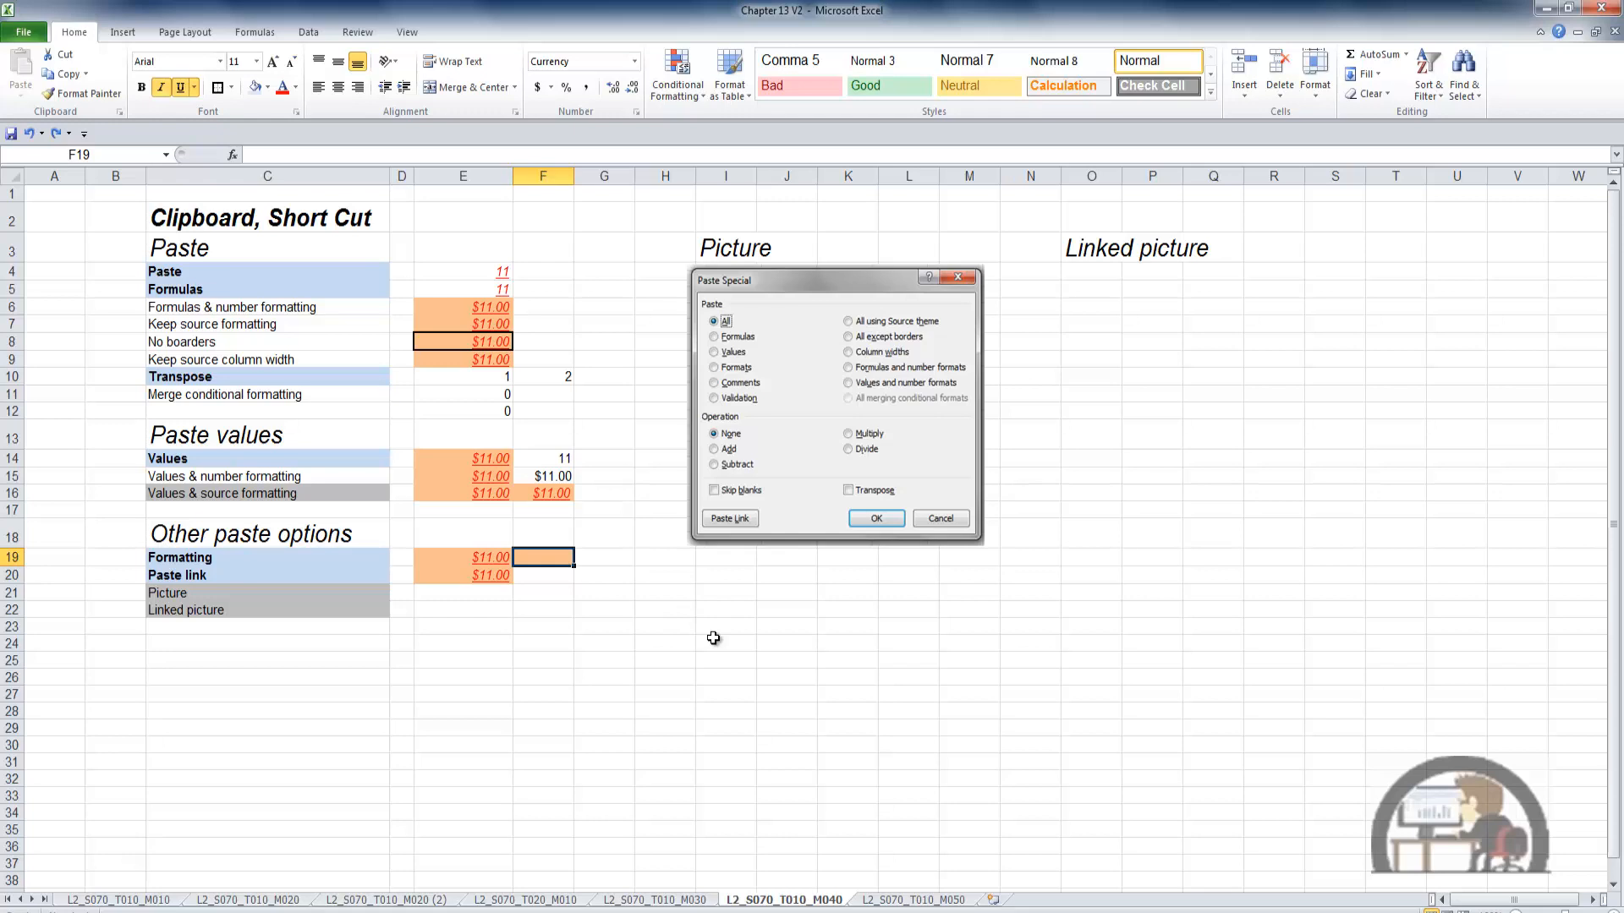
type("50")
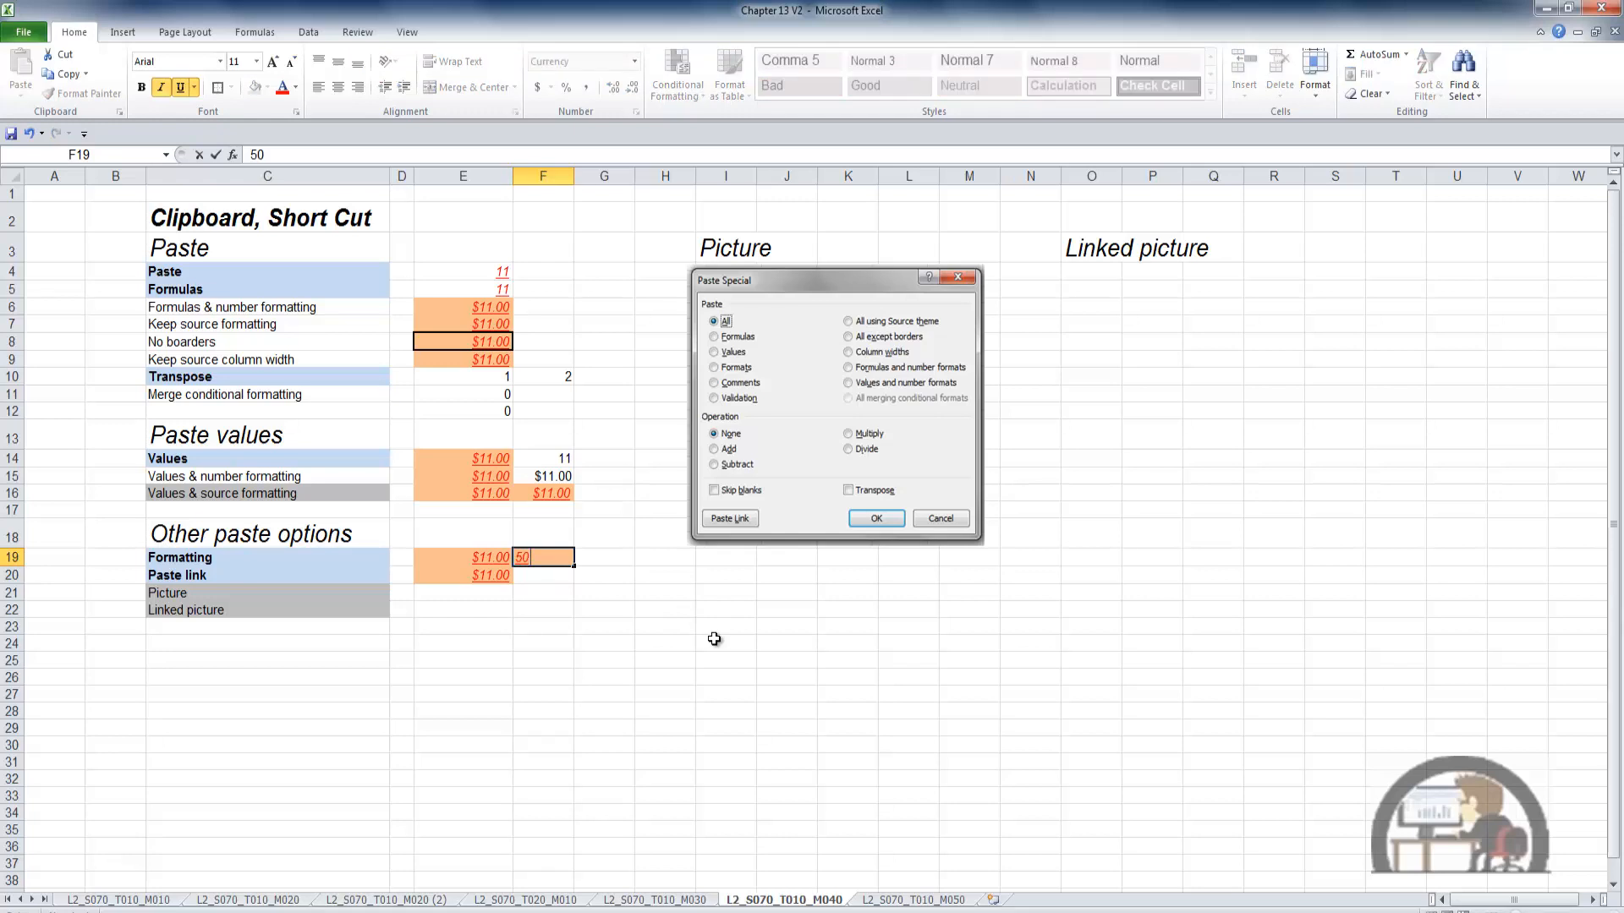
key("Return")
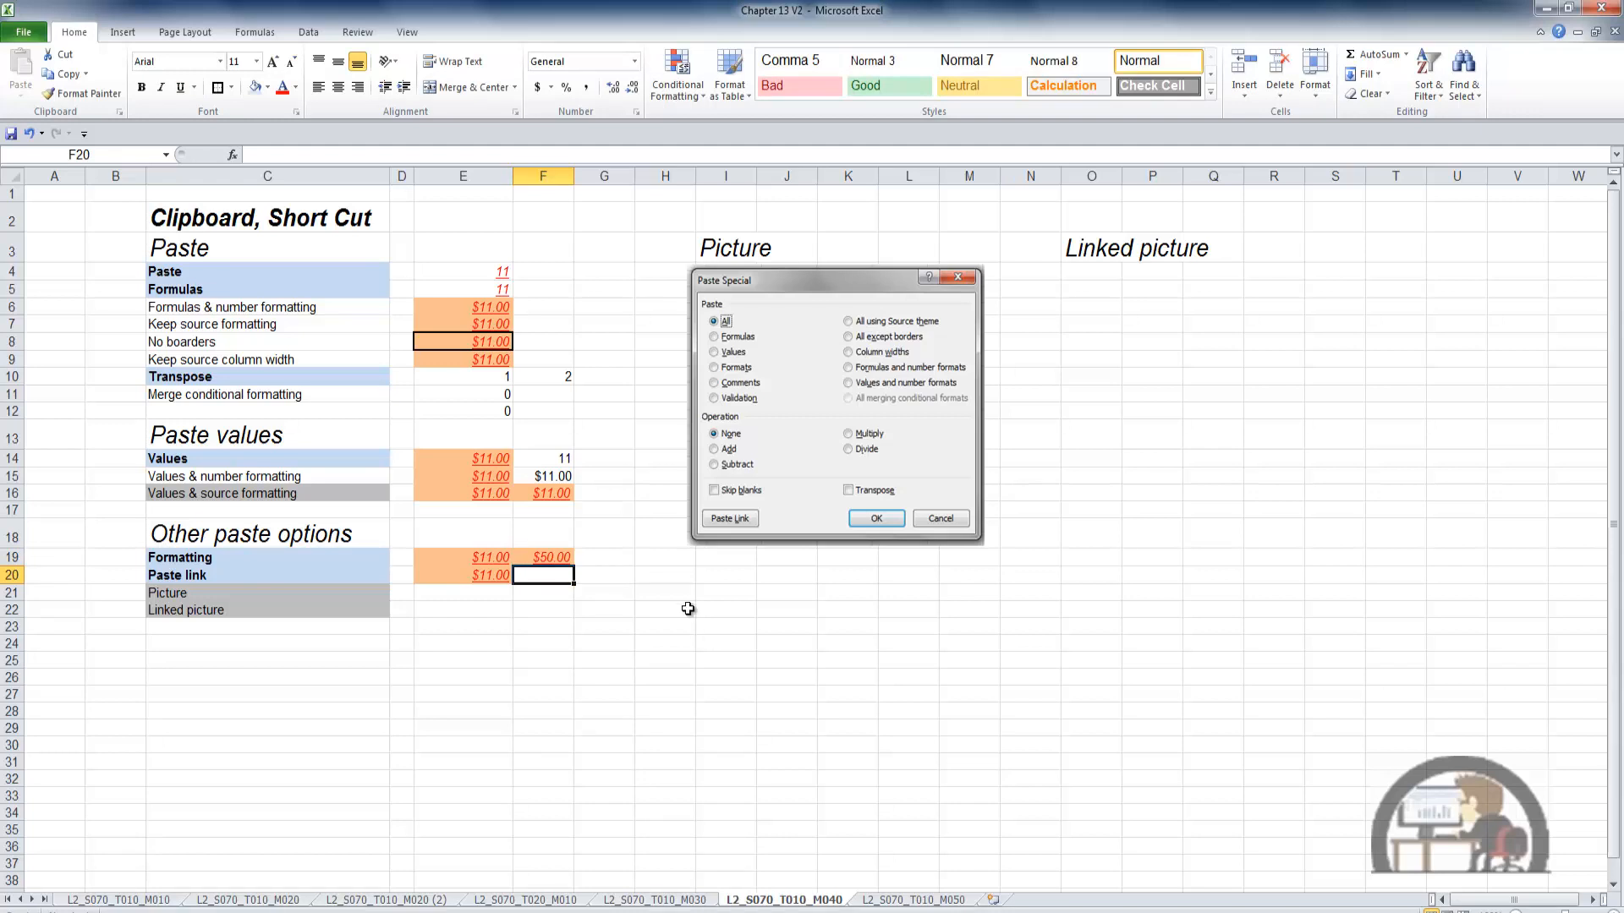
Copy cell E20 and paste it into F20 as a link to the source cell
left_click(492, 574)
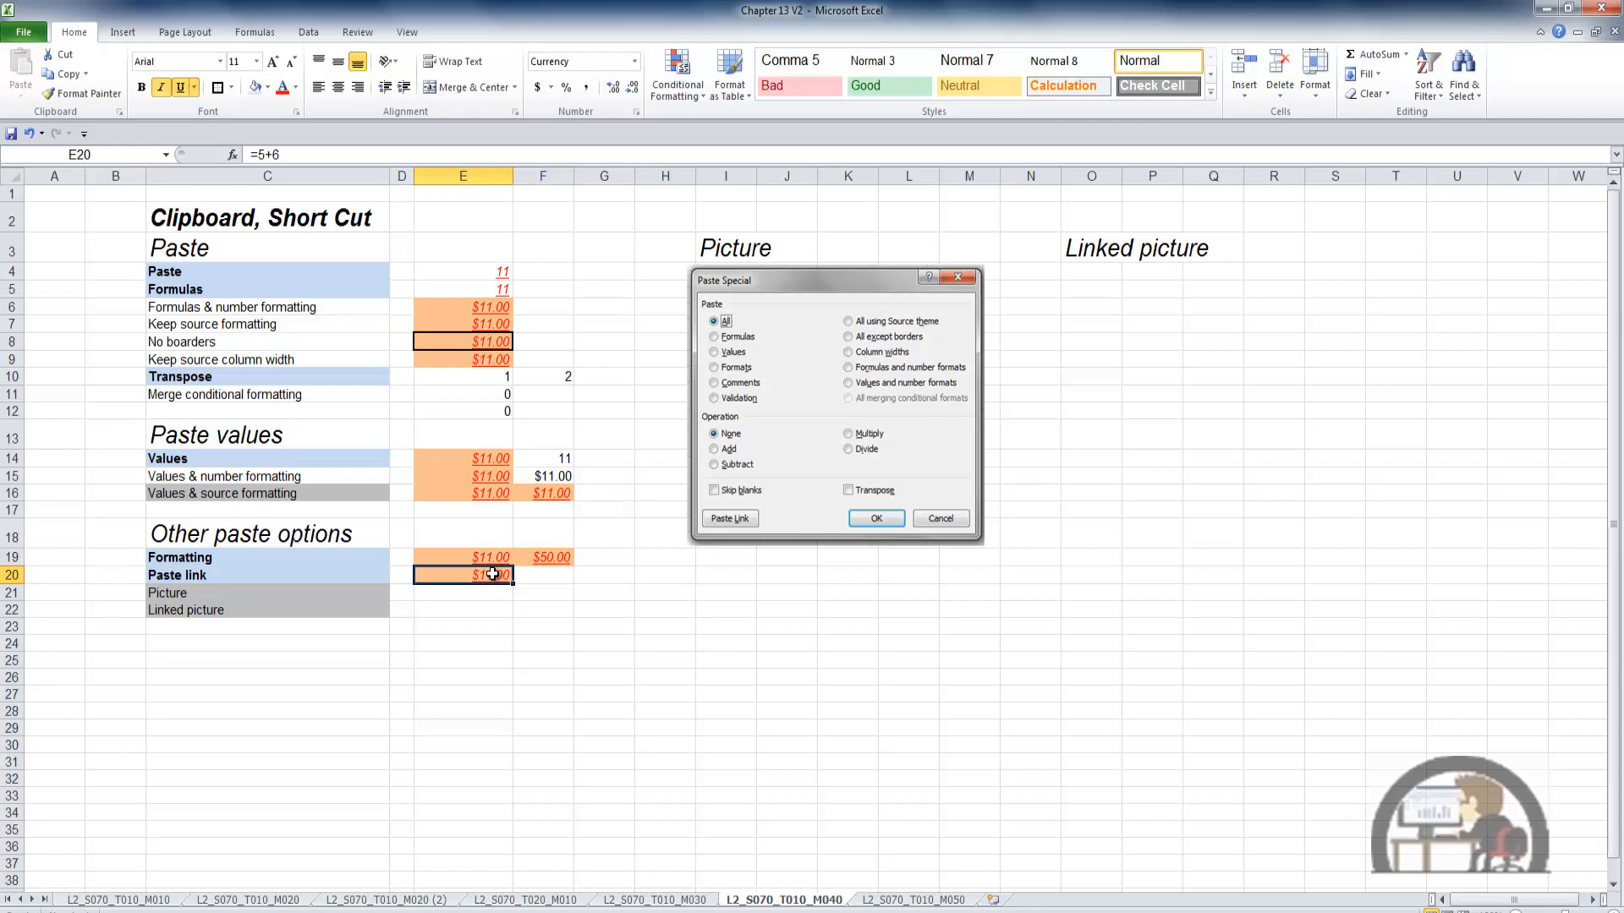
key("ctrl+c")
left_click(541, 576)
right_click(543, 580)
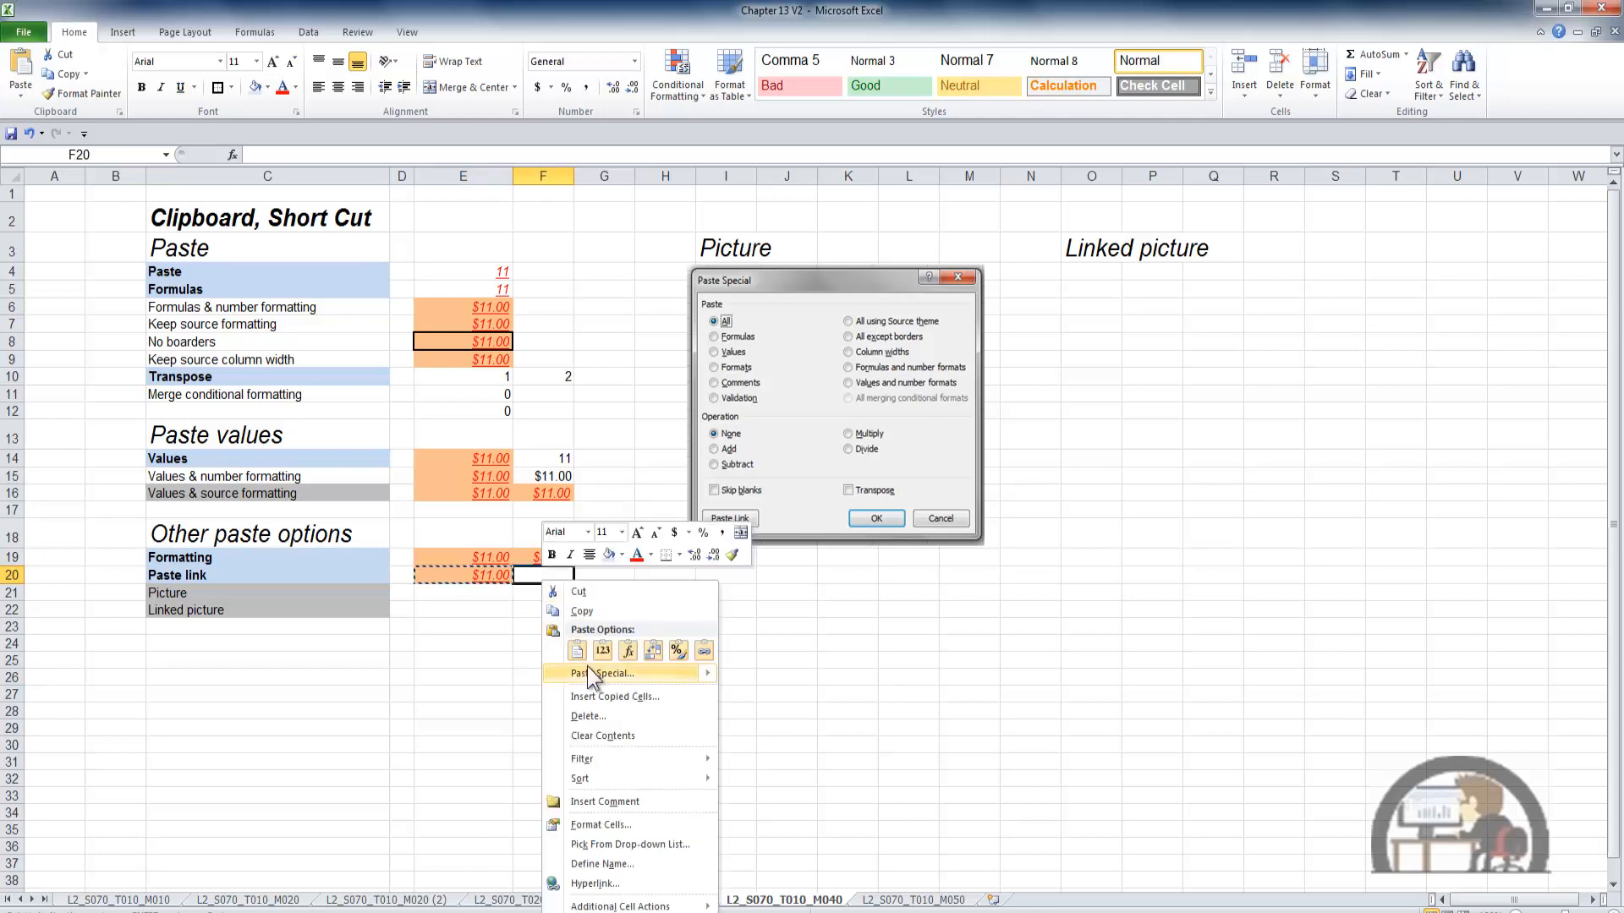
mouse_move(590, 670)
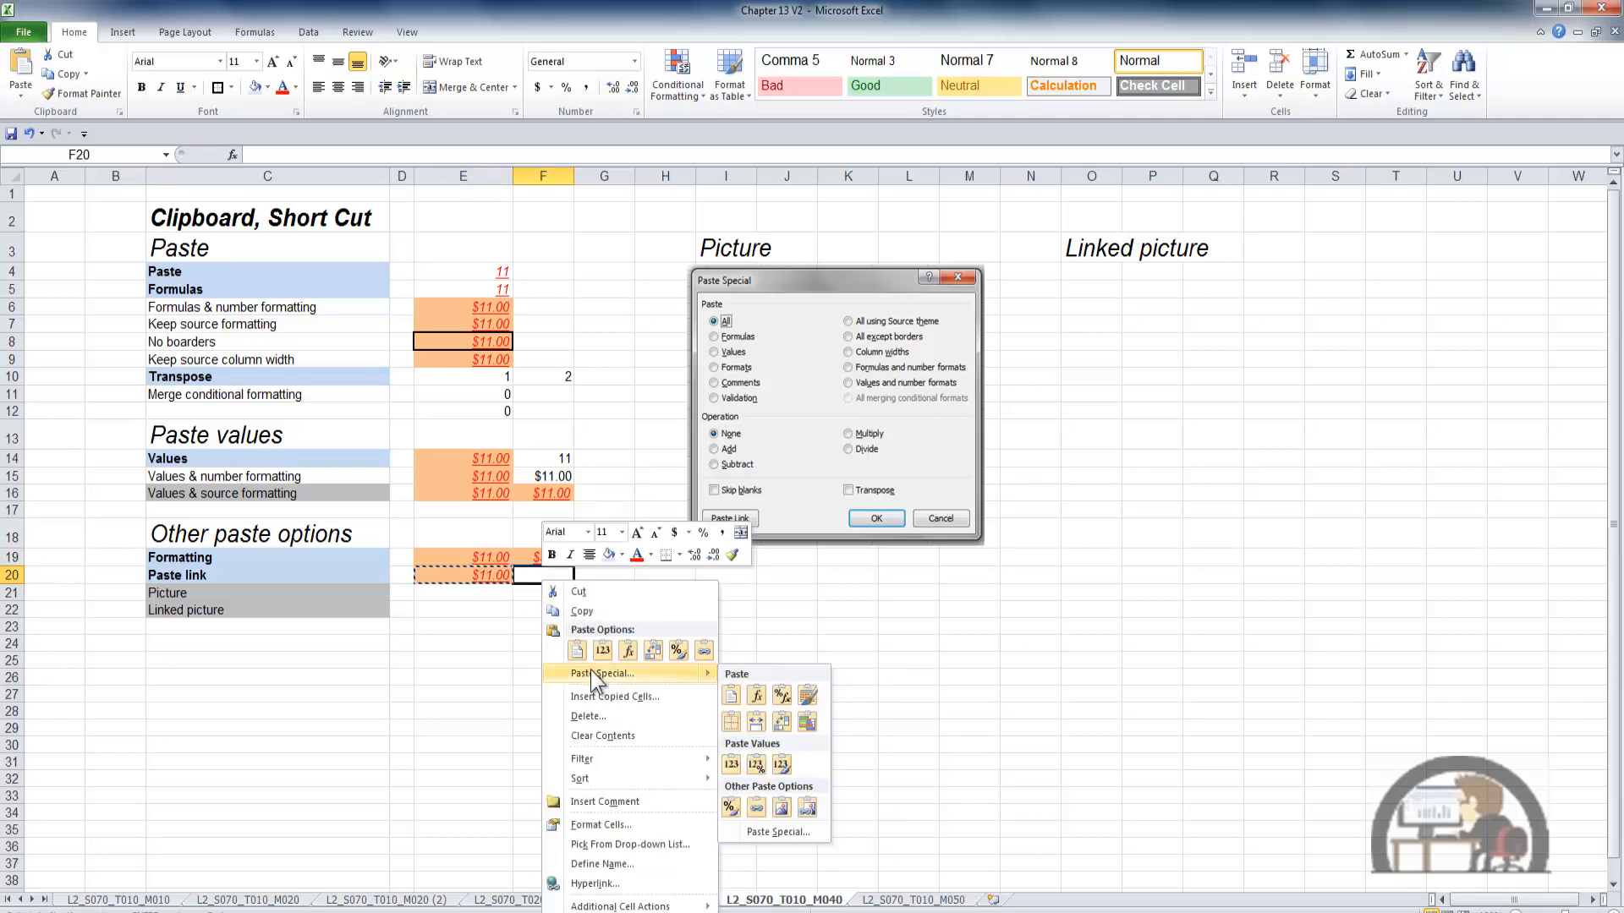
left_click(756, 809)
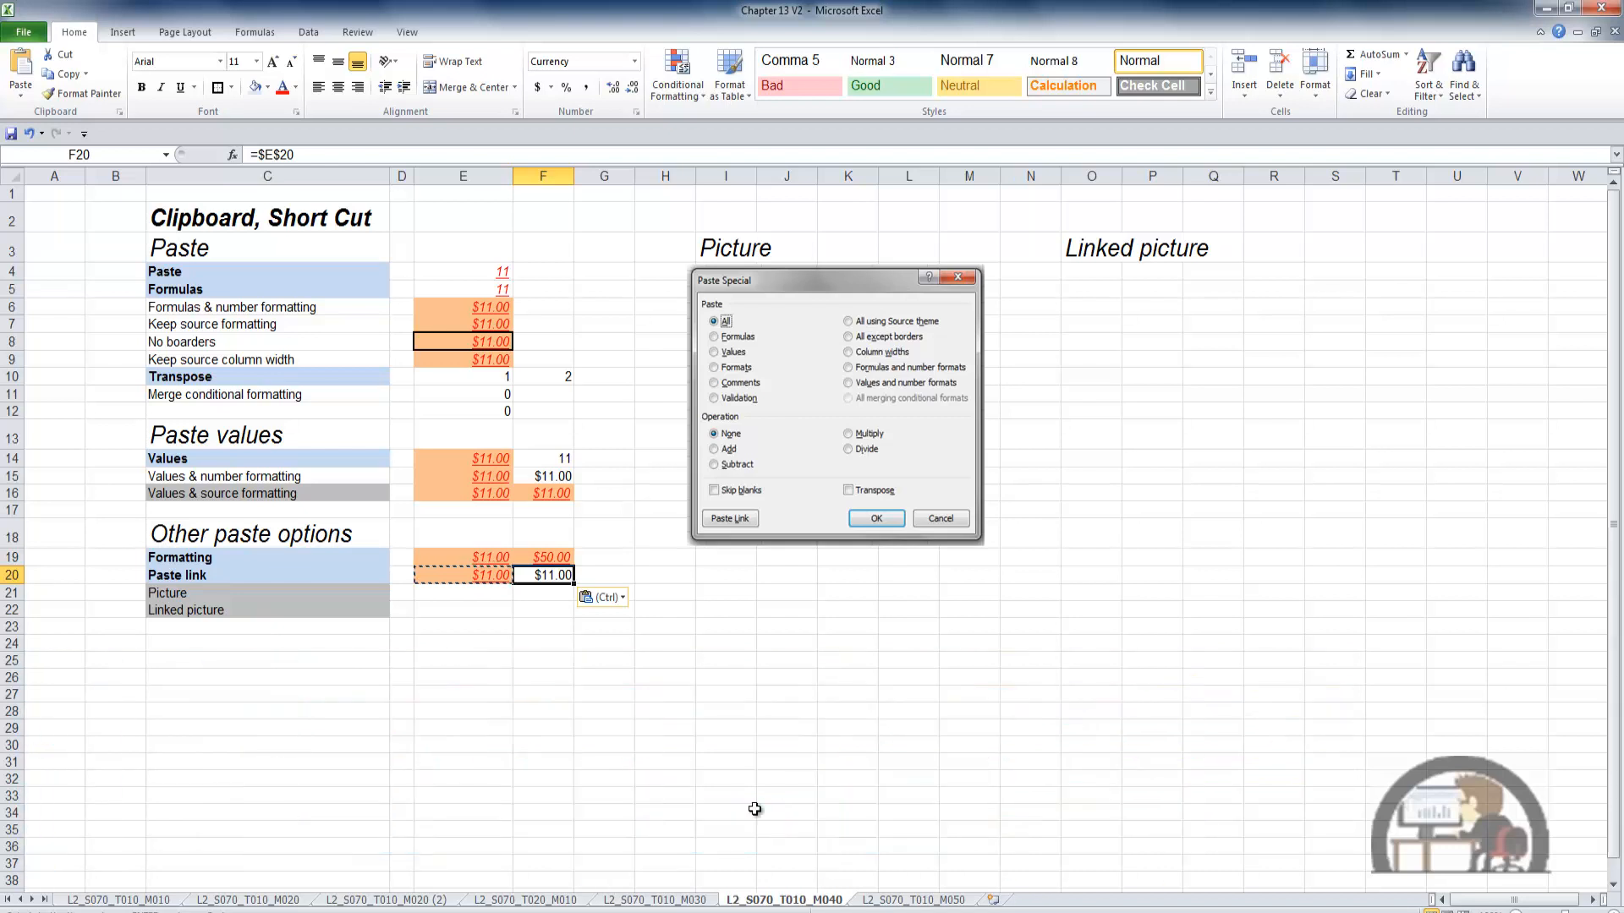
Set the linked source cell E20 to 15
key("Left")
type("15")
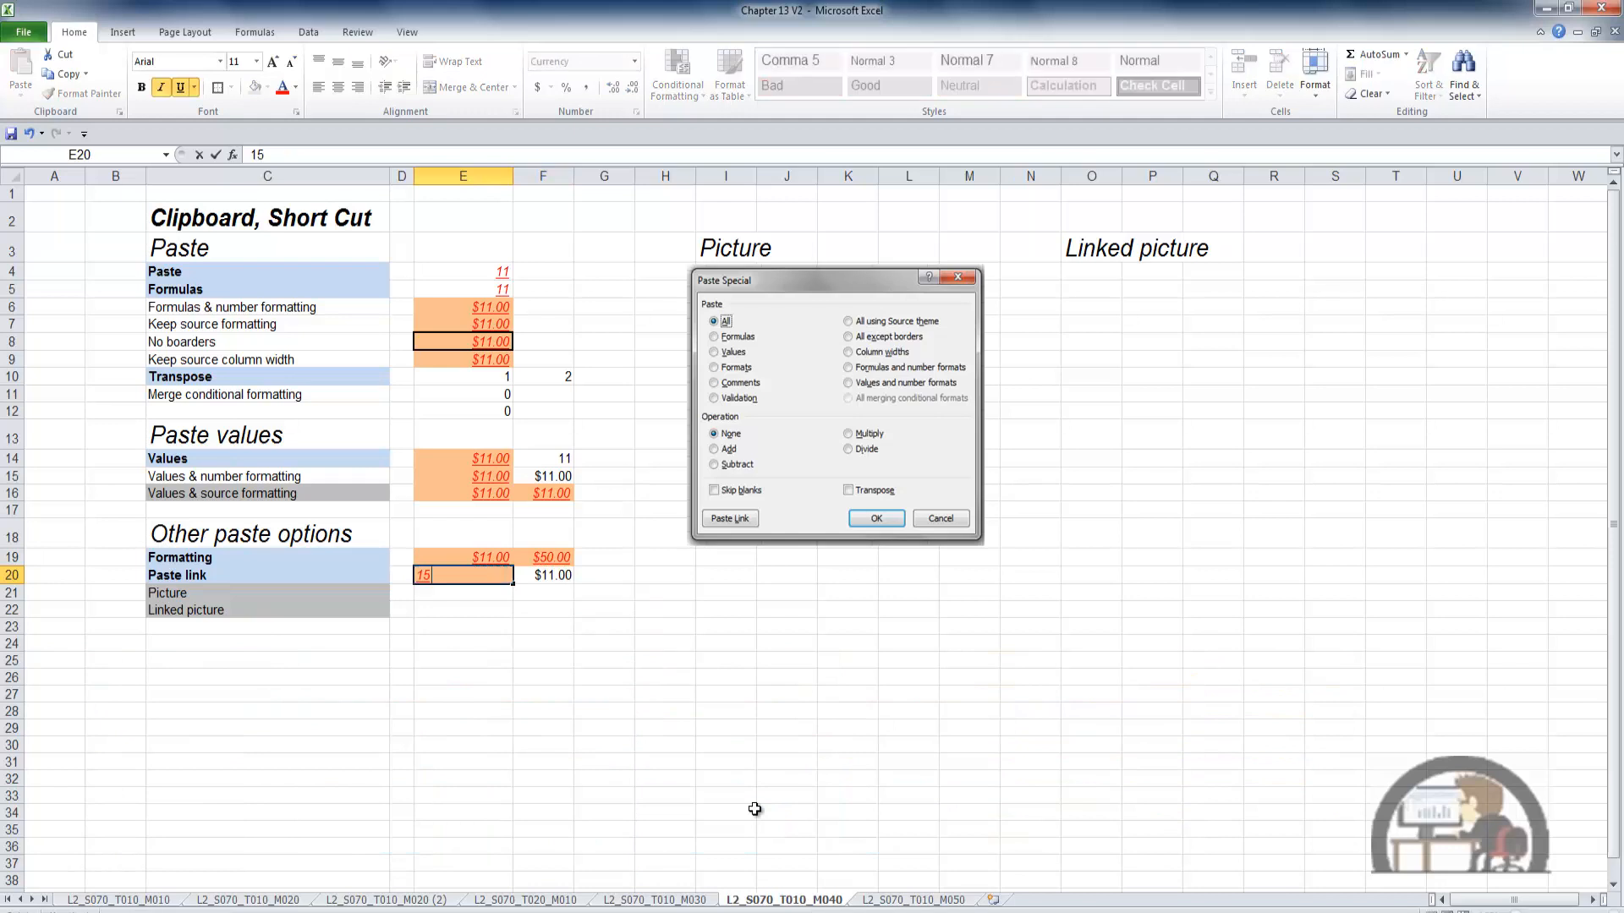
key("Return")
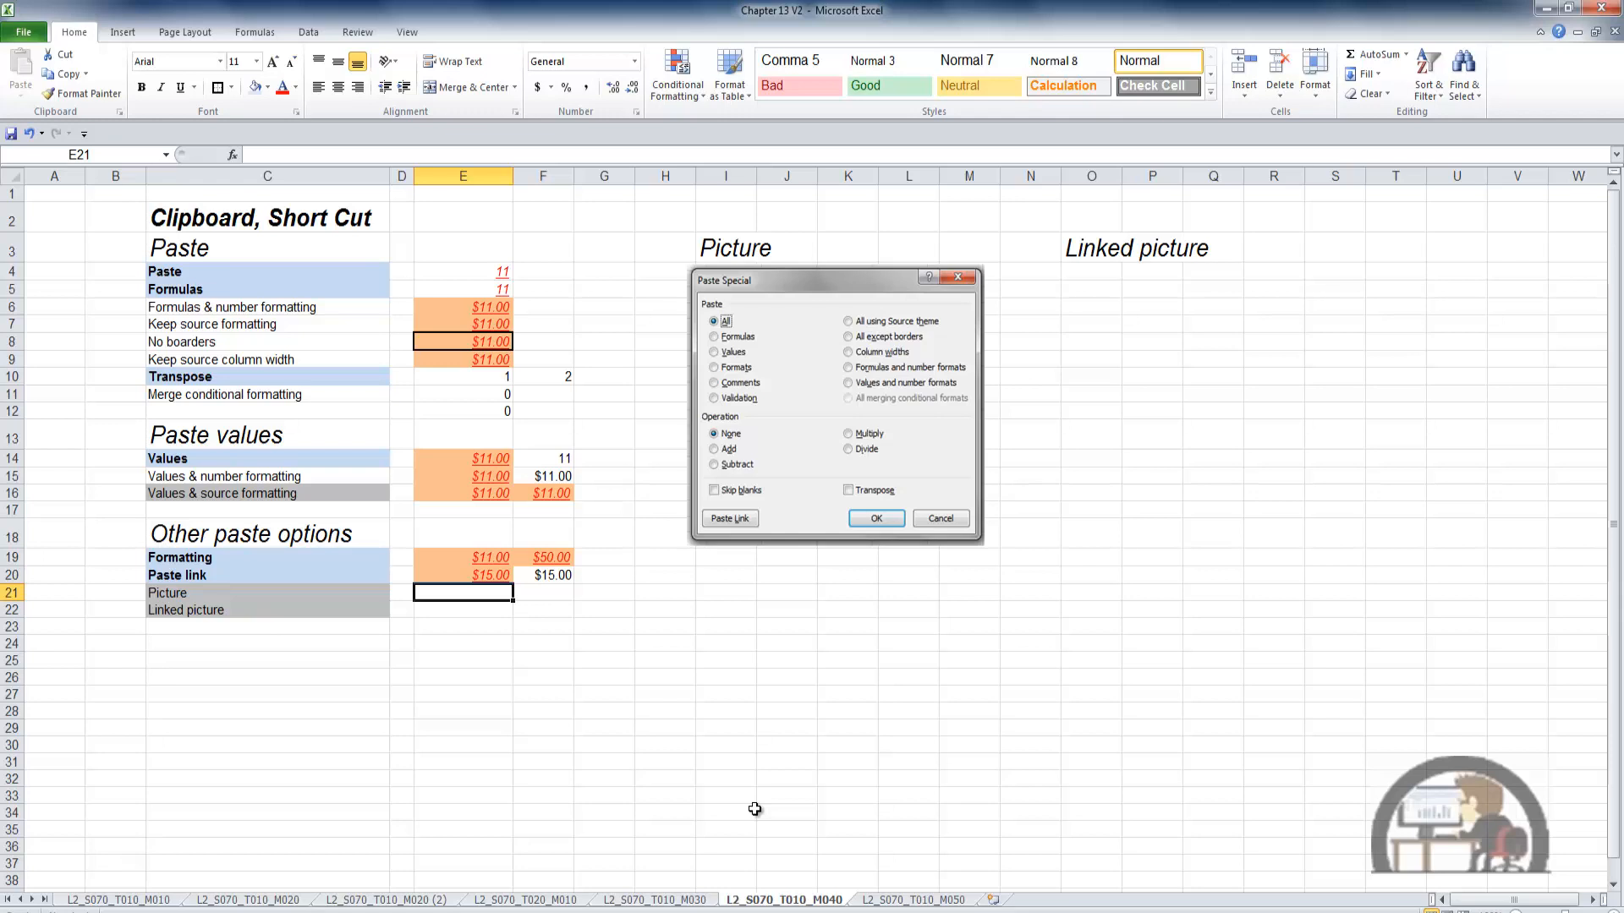
Copy the Paste Special dialog image and paste it as a picture at cell I21
left_click(847, 281)
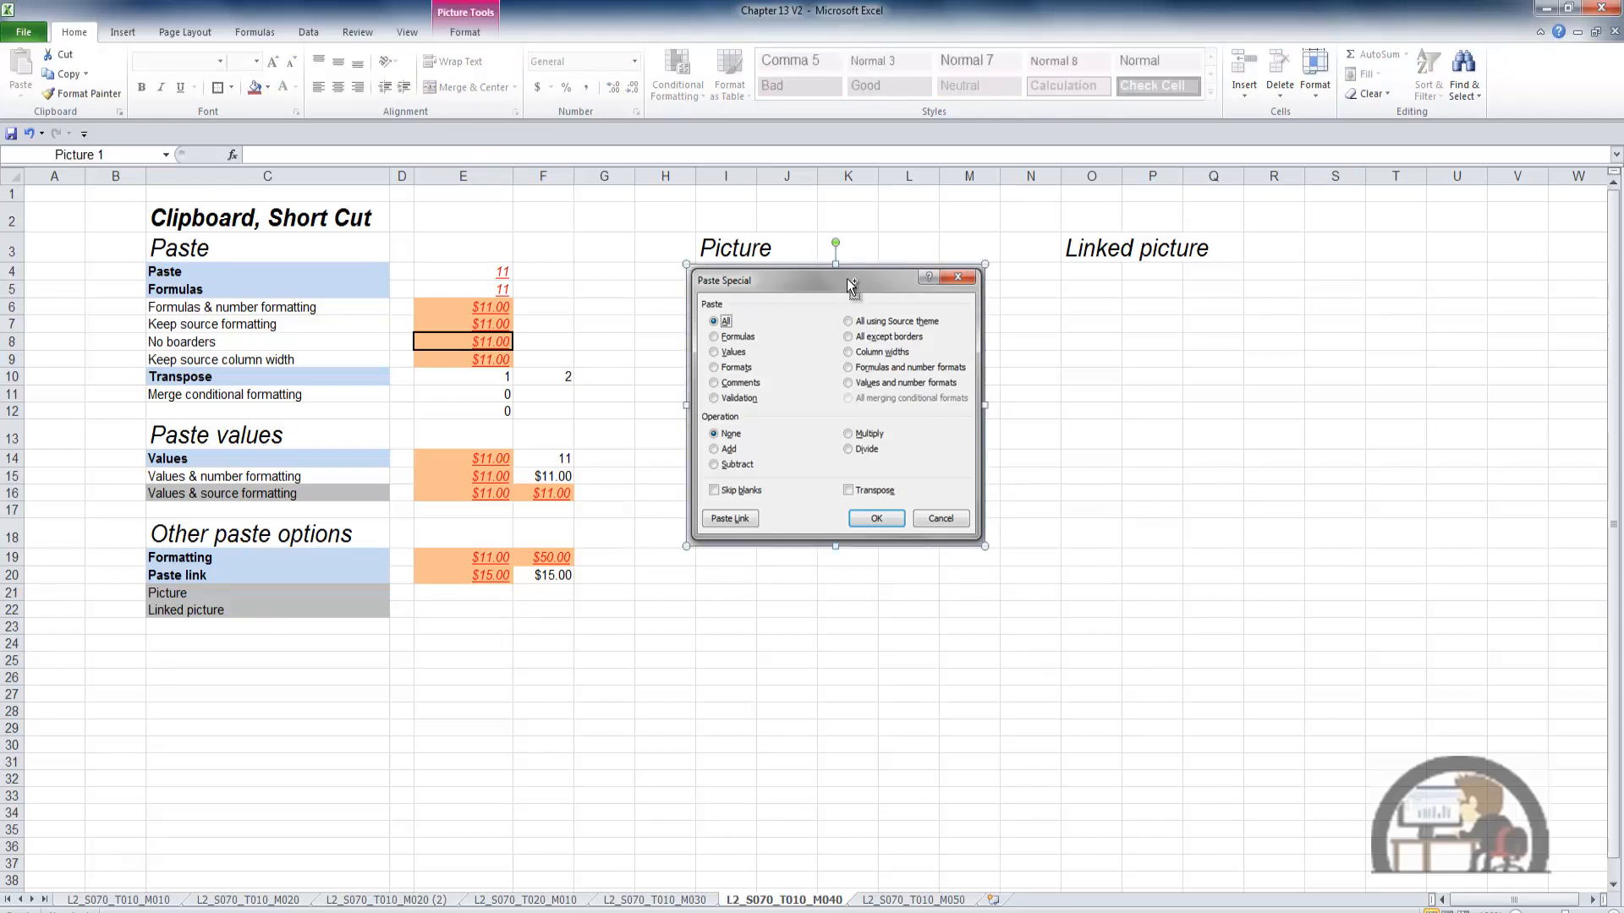
key("ctrl+c")
right_click(728, 598)
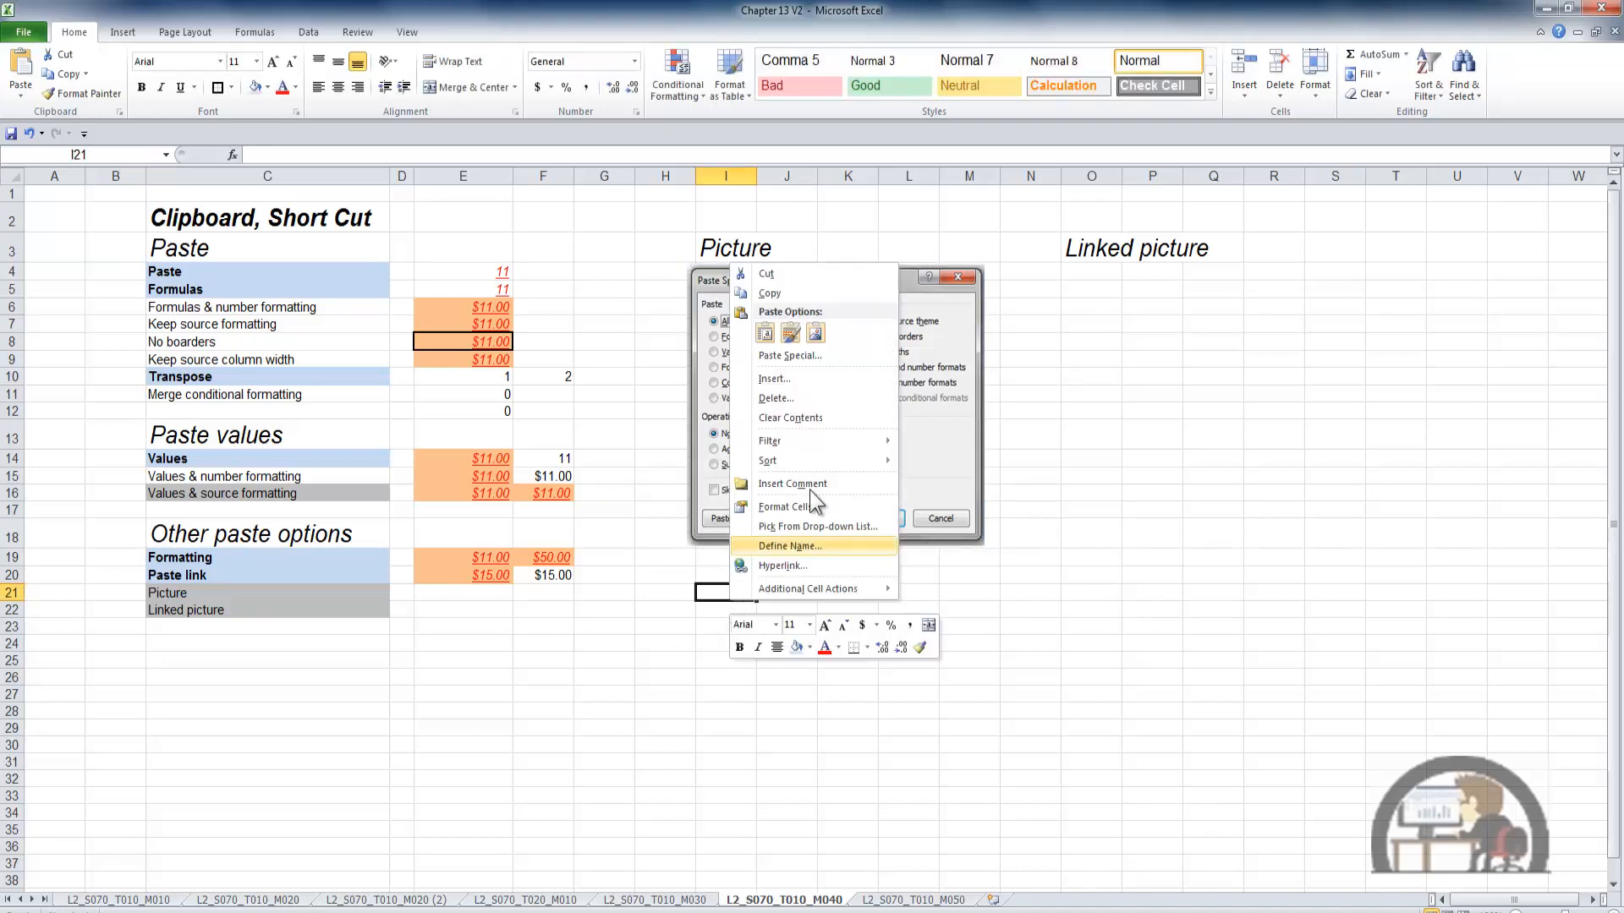
left_click(815, 335)
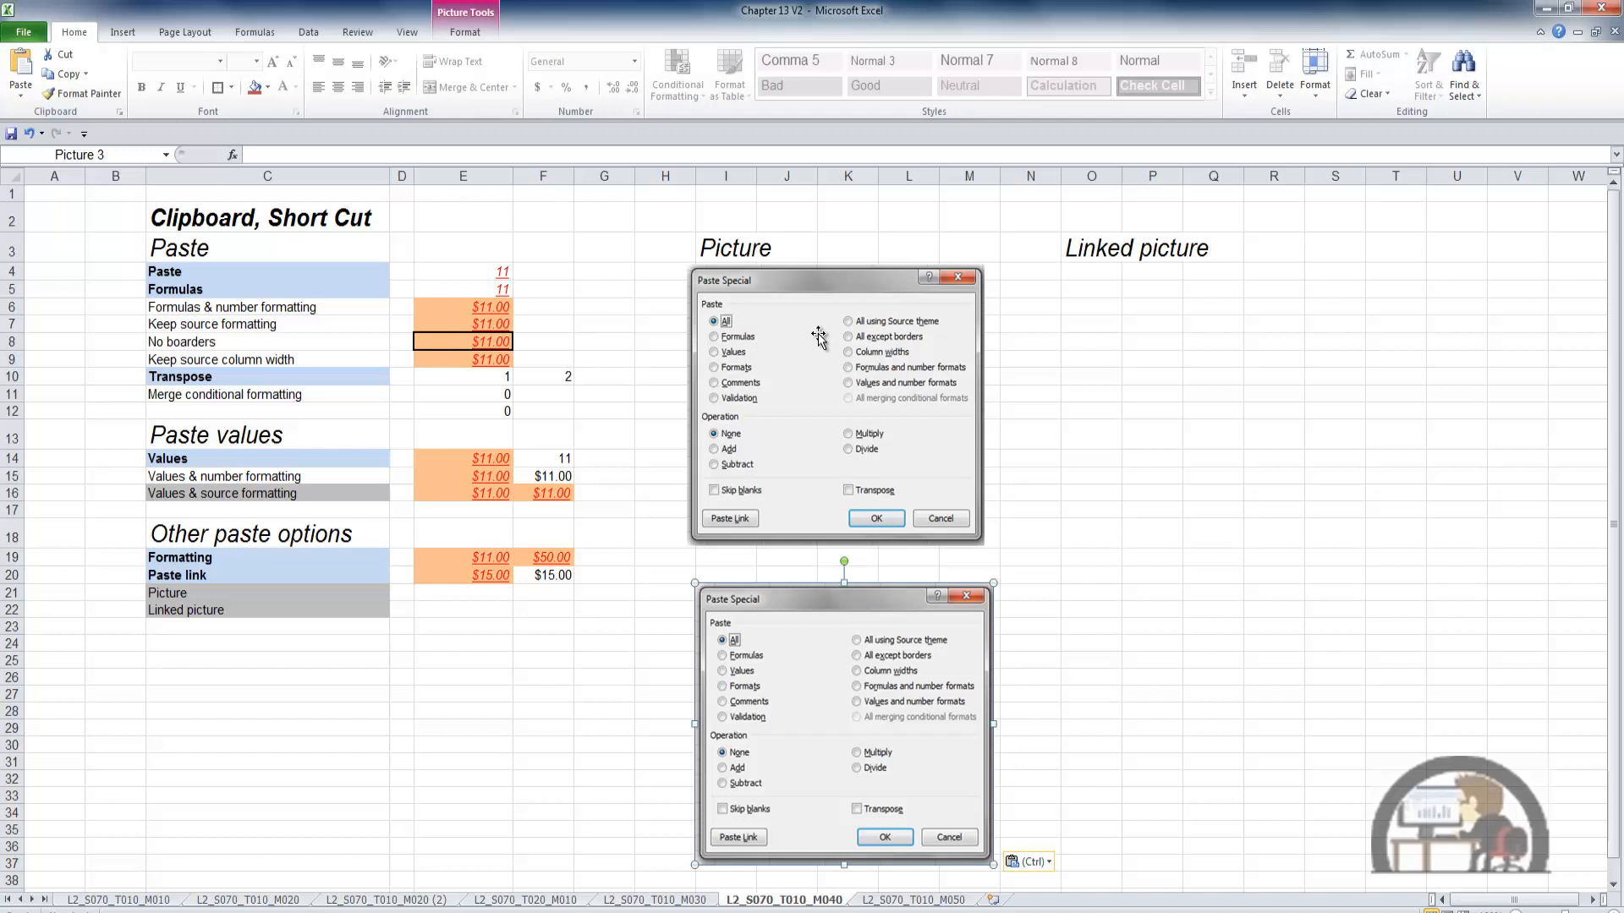
key("Escape")
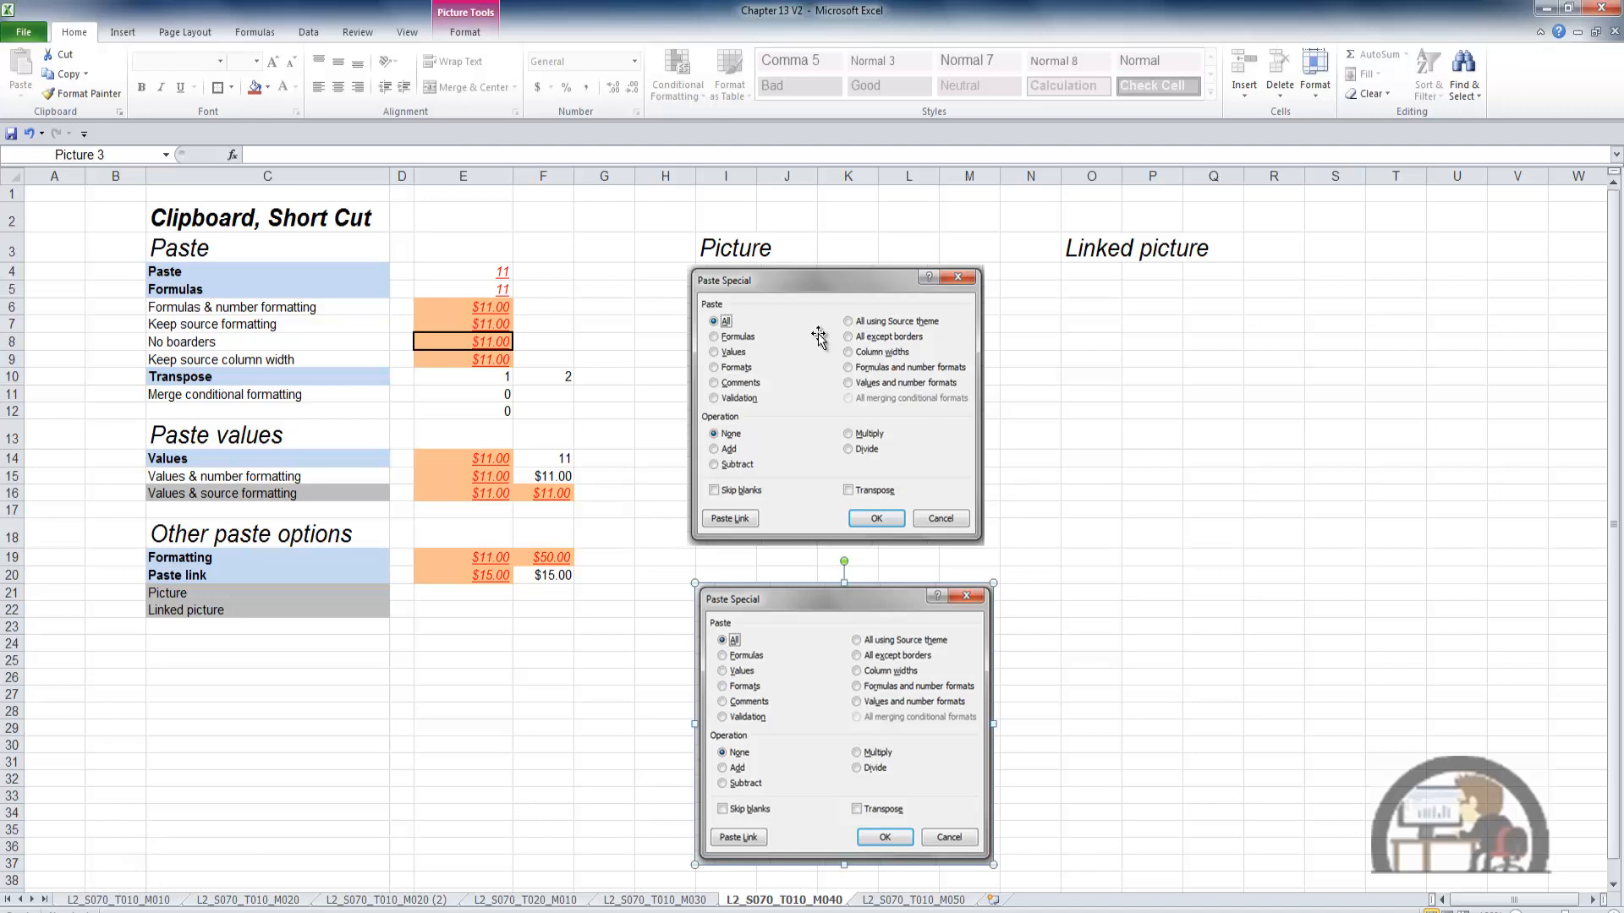
Copy the Other paste options block C18:F22 and paste it as a linked picture at cell O5
left_click(207, 537)
left_click_drag(207, 537, 560, 617)
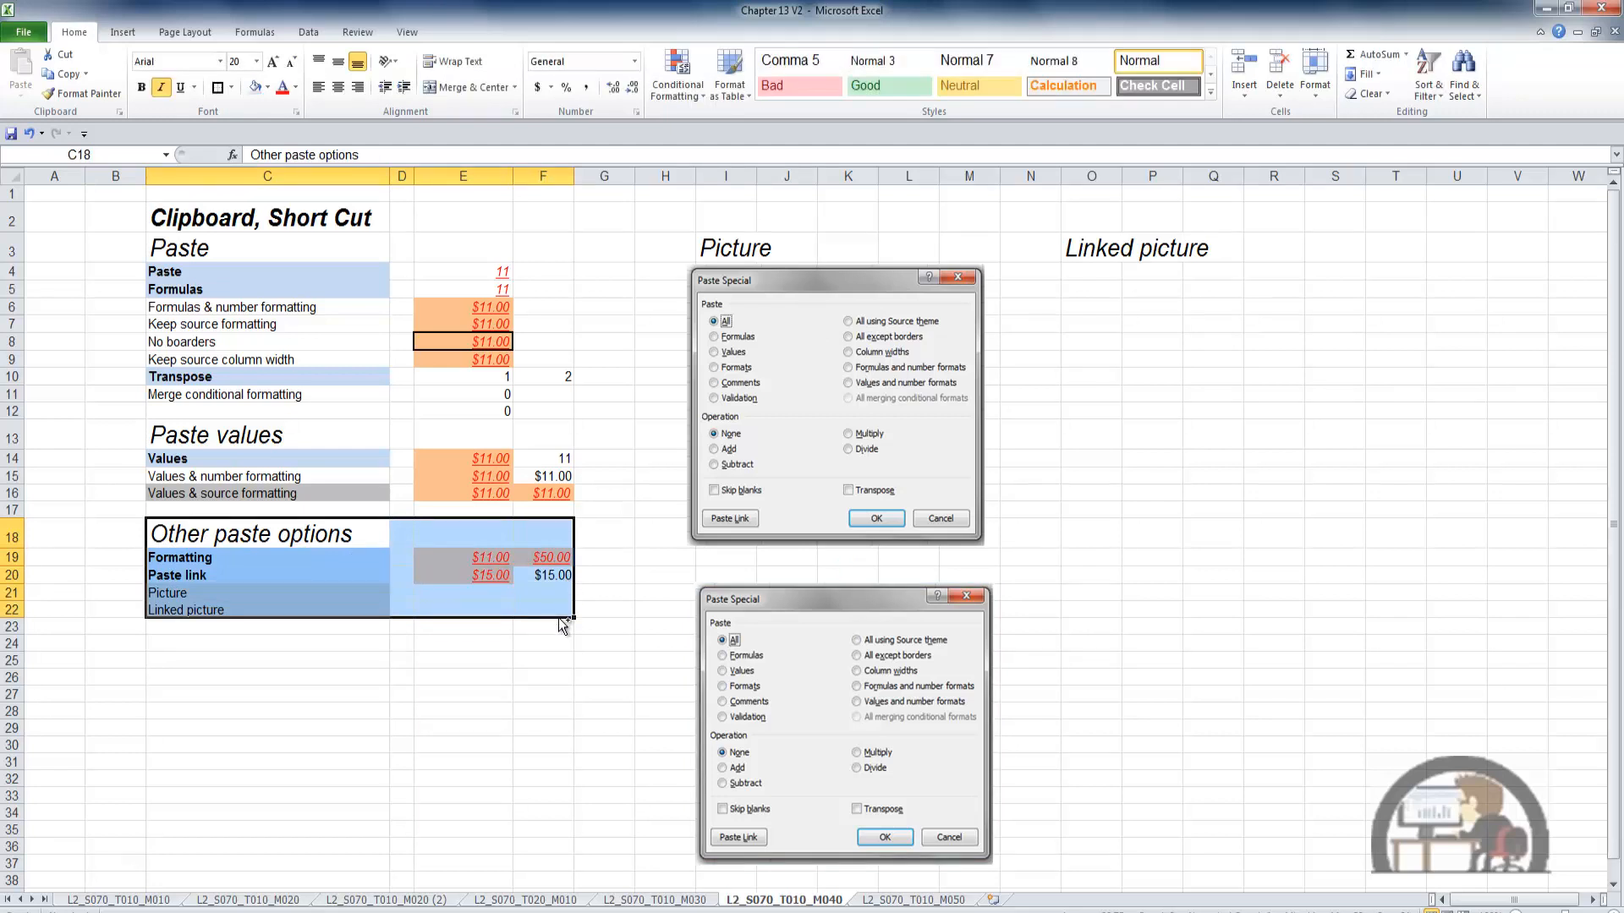
key("ctrl+c")
right_click(1100, 288)
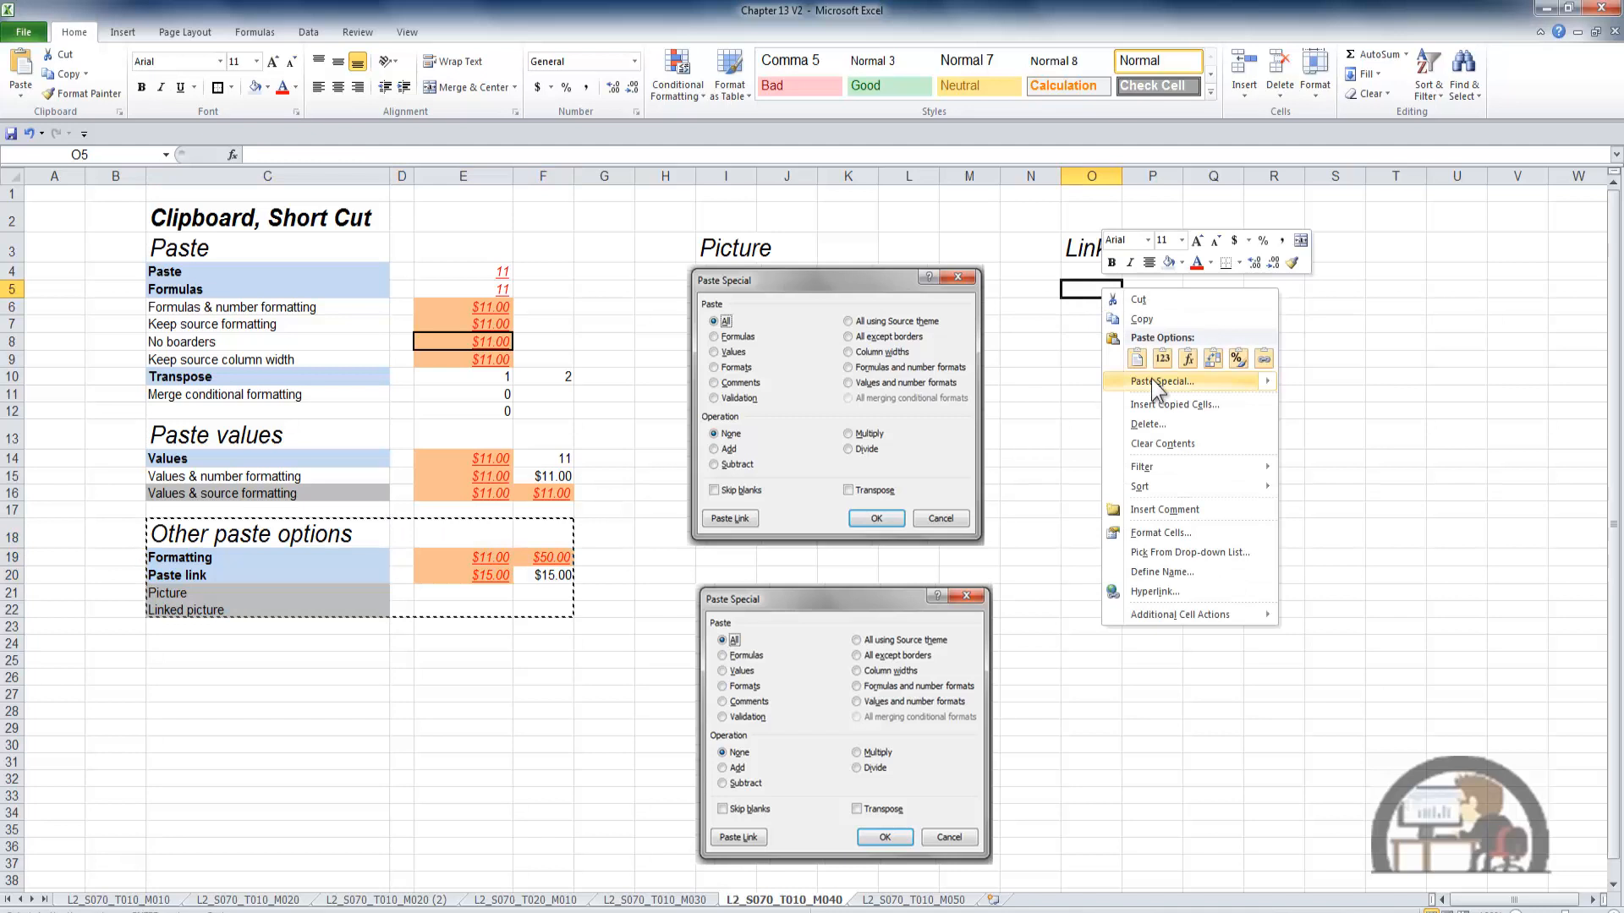
mouse_move(1153, 378)
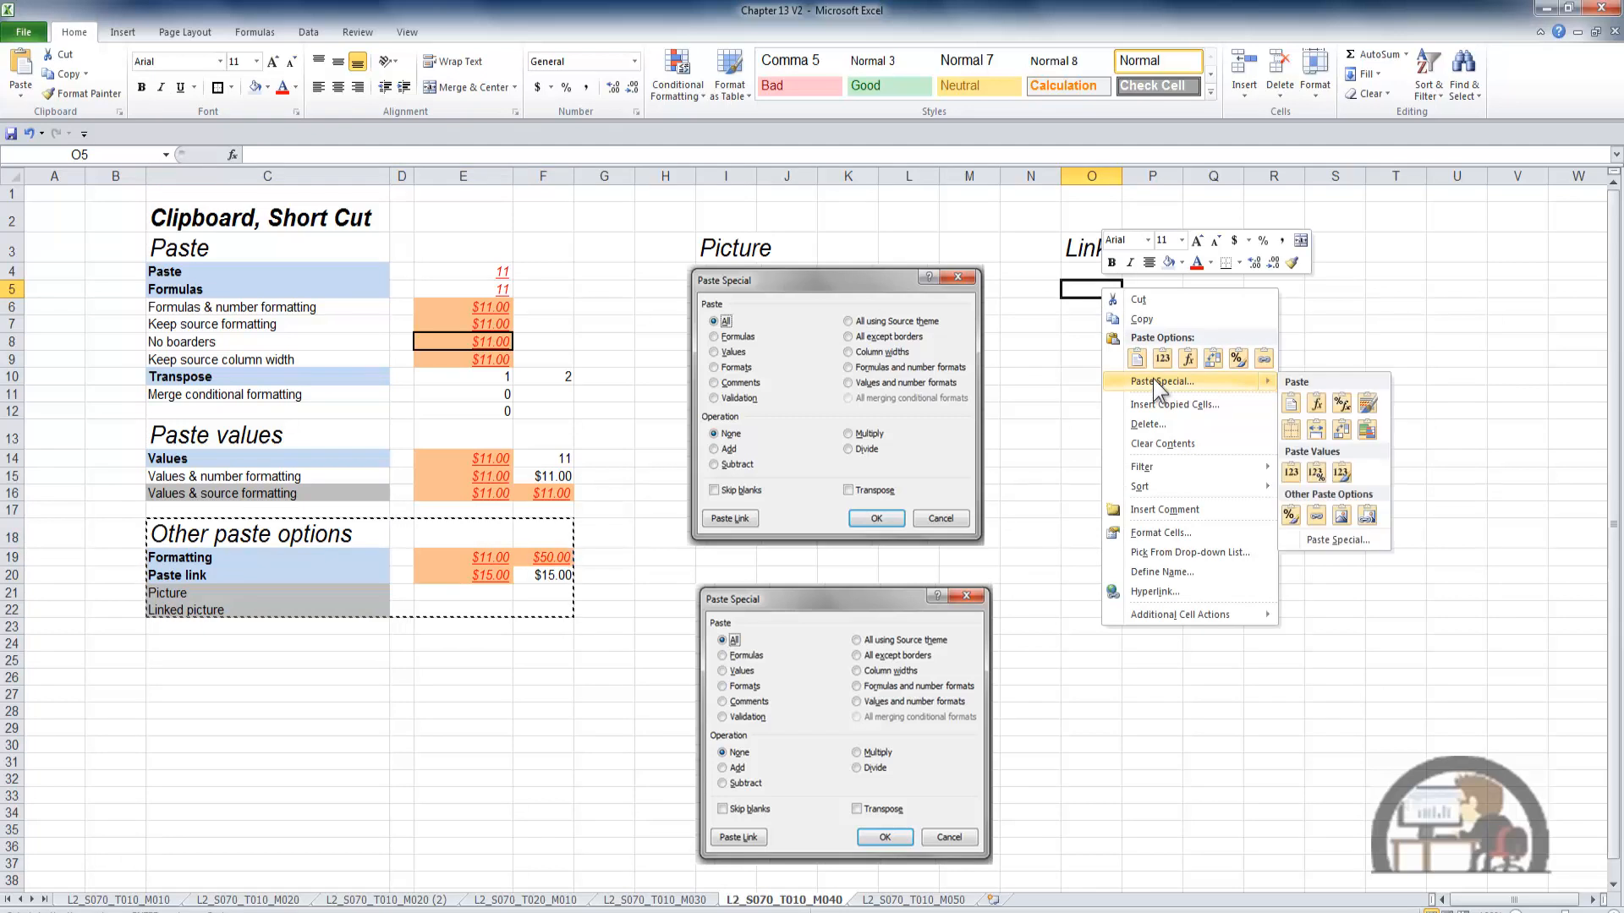
left_click(1367, 516)
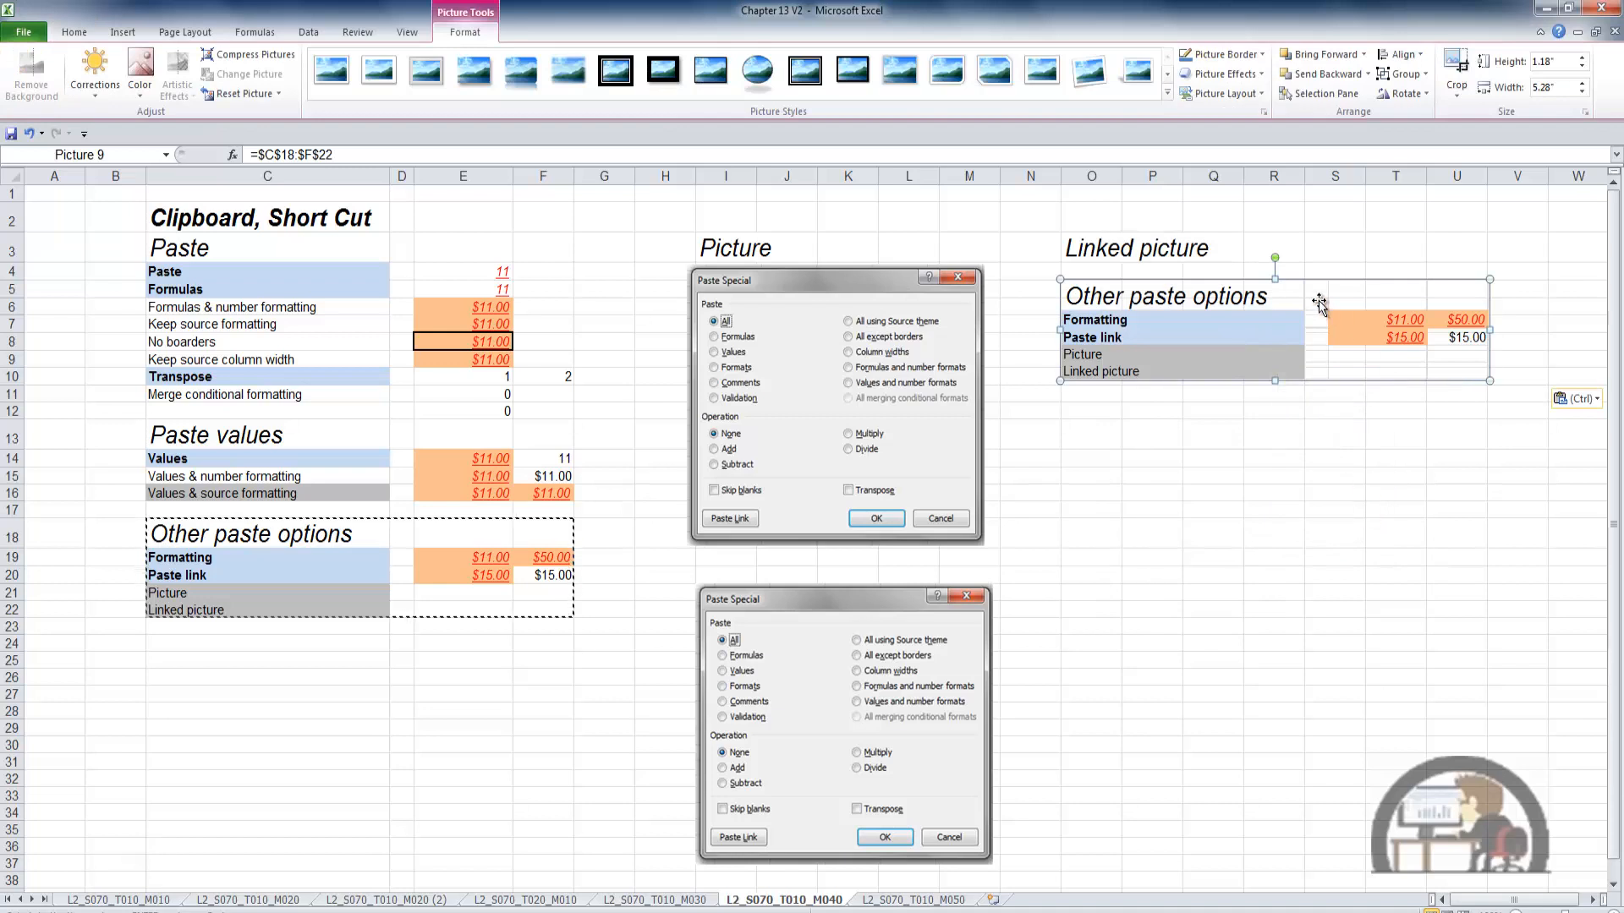
Reposition the linked picture slightly under the Linked picture heading and enlarge it to about 6.12" wide by 1.37" high
mouse_move(1329, 314)
left_mouse_down()
mouse_move(1312, 433)
mouse_move(1294, 378)
mouse_move(1303, 297)
left_mouse_up()
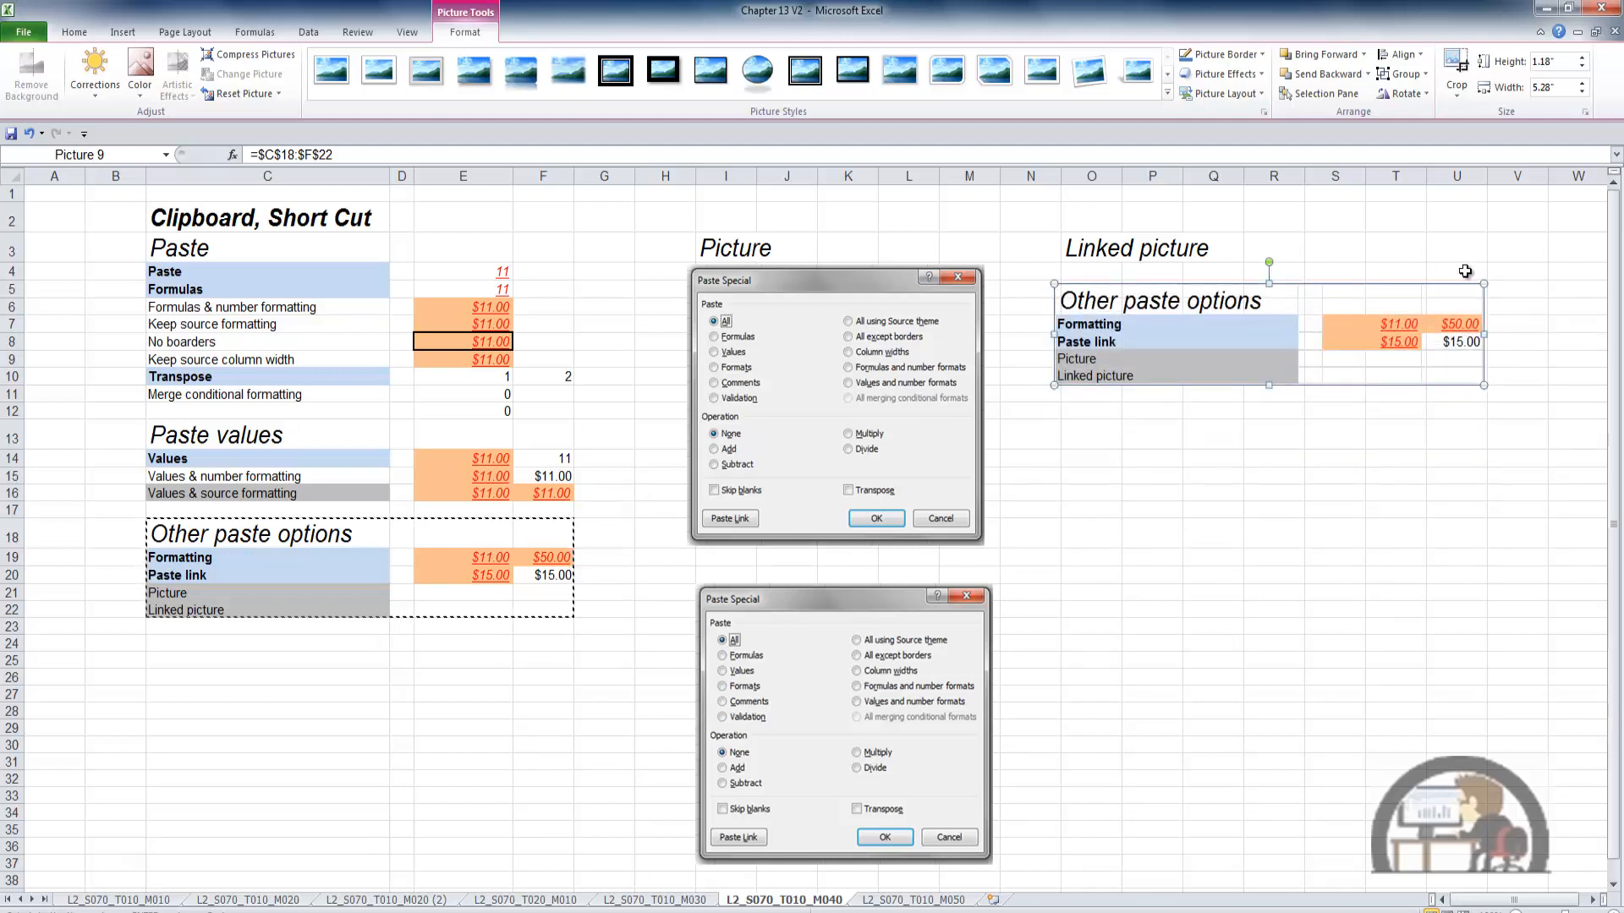
left_click_drag(1482, 284, 1551, 267)
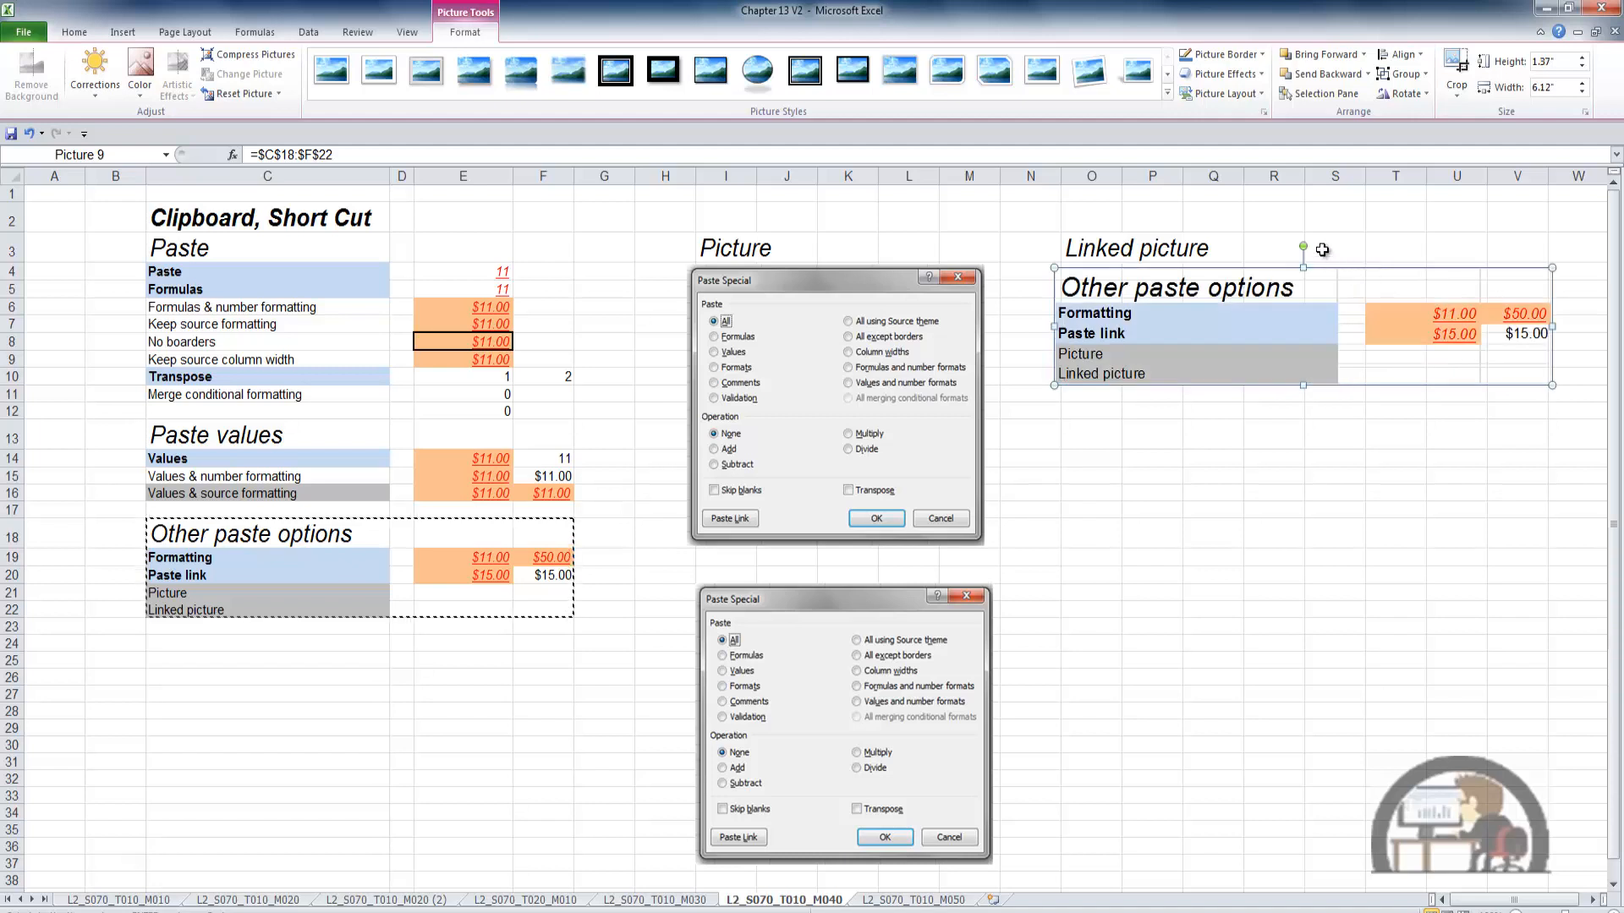
mouse_move(1301, 247)
left_mouse_down()
mouse_move(1330, 246)
mouse_move(1303, 246)
left_mouse_up()
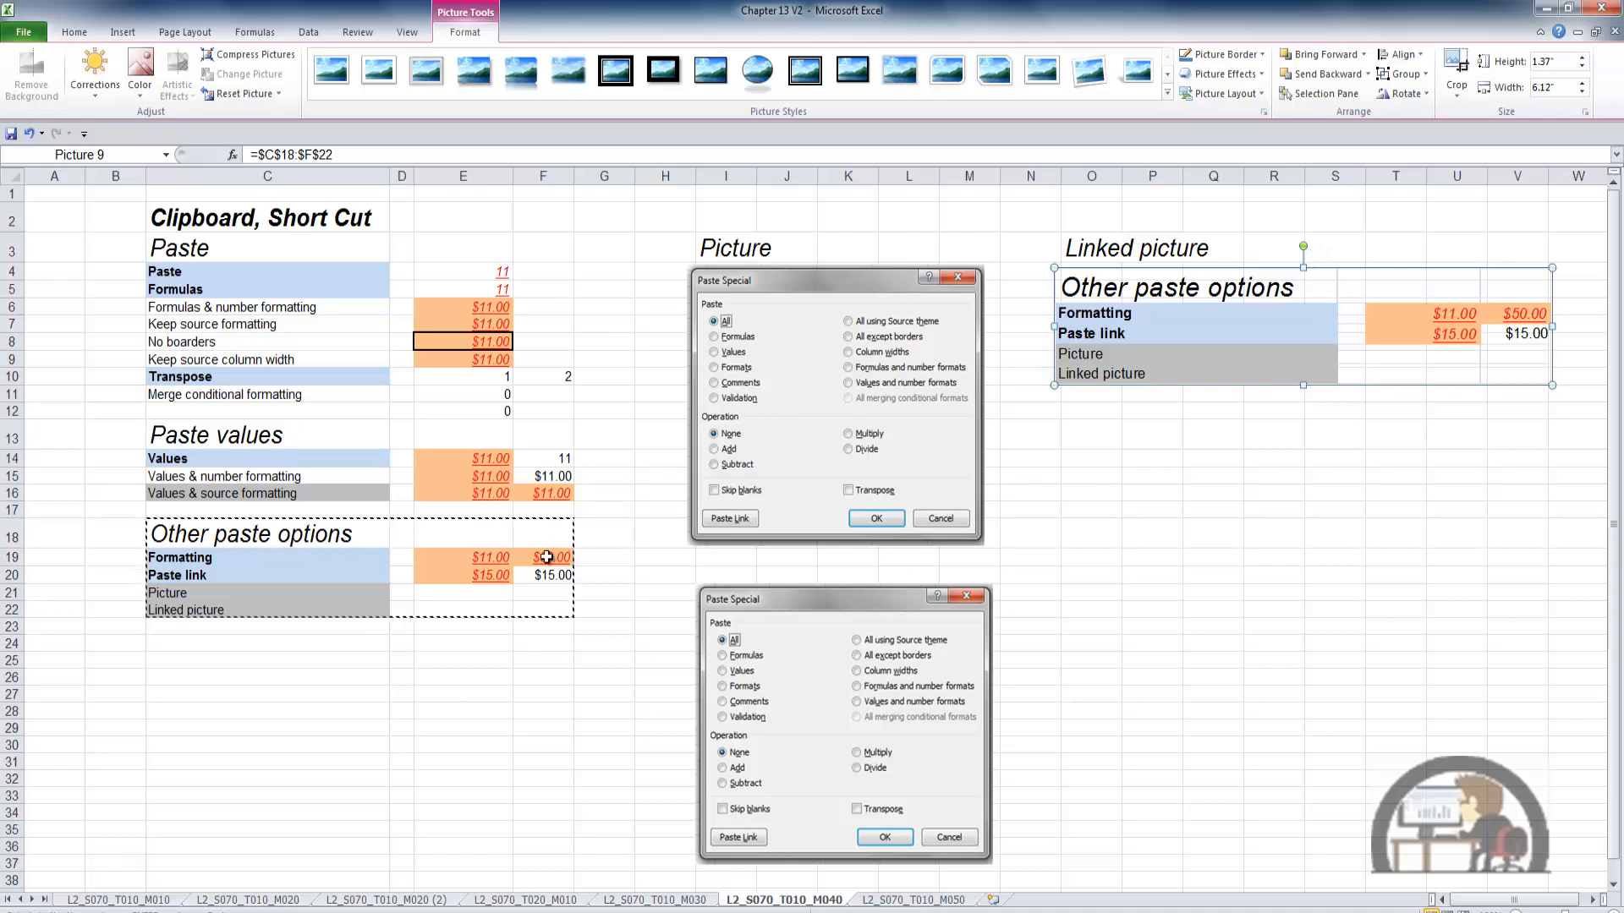
Set the Paste link source cell E20 to 25
left_click(506, 576)
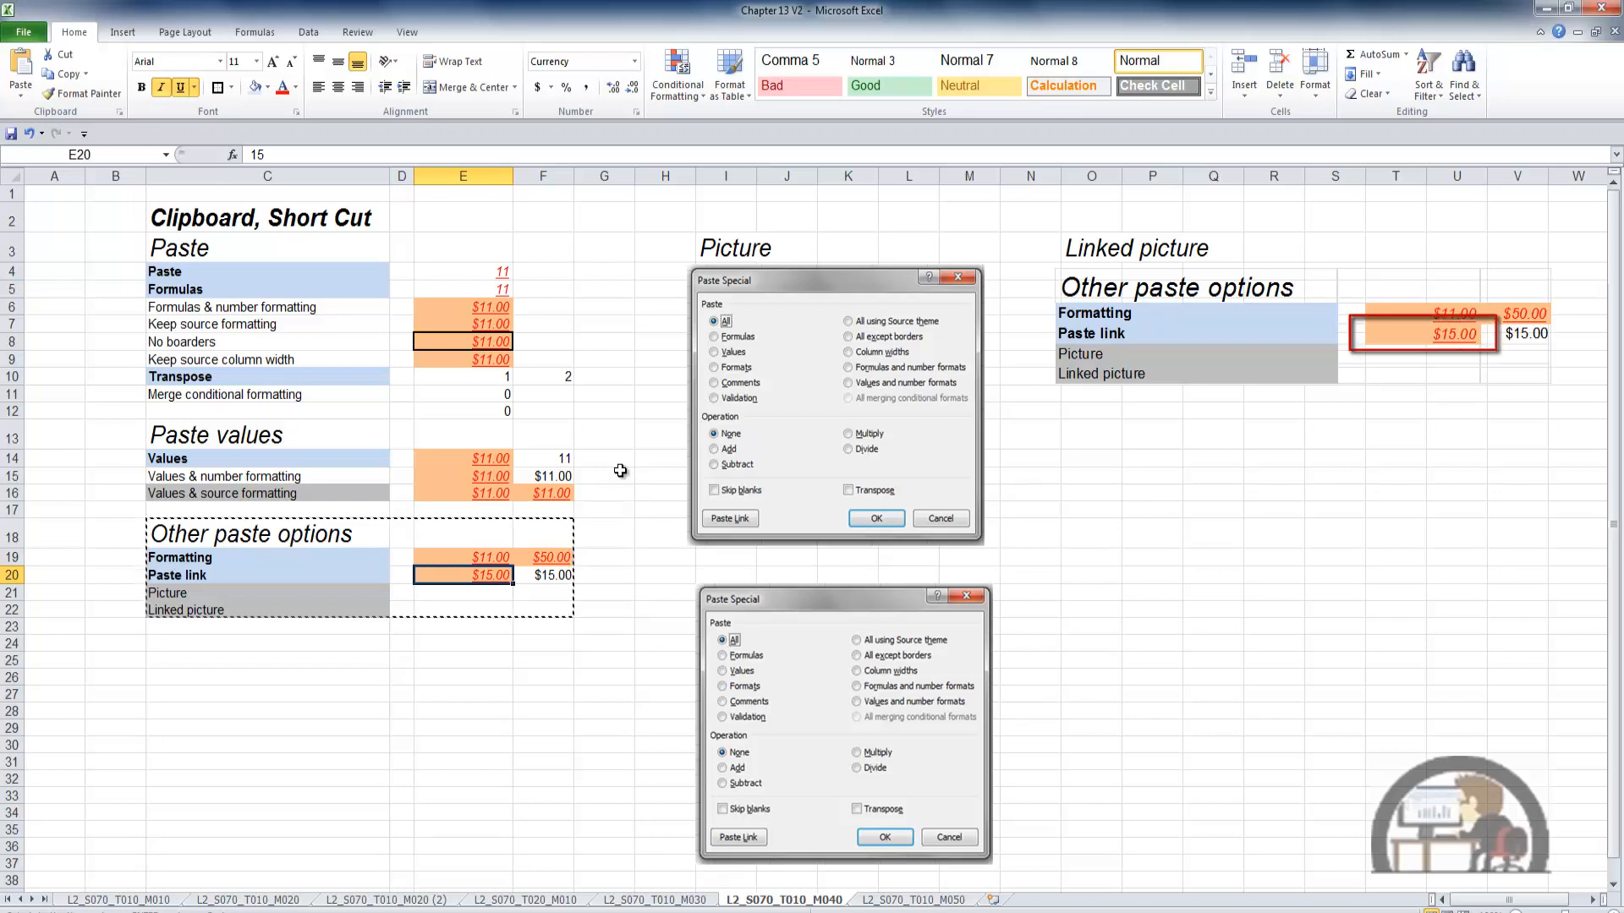
type("25")
key("Return")
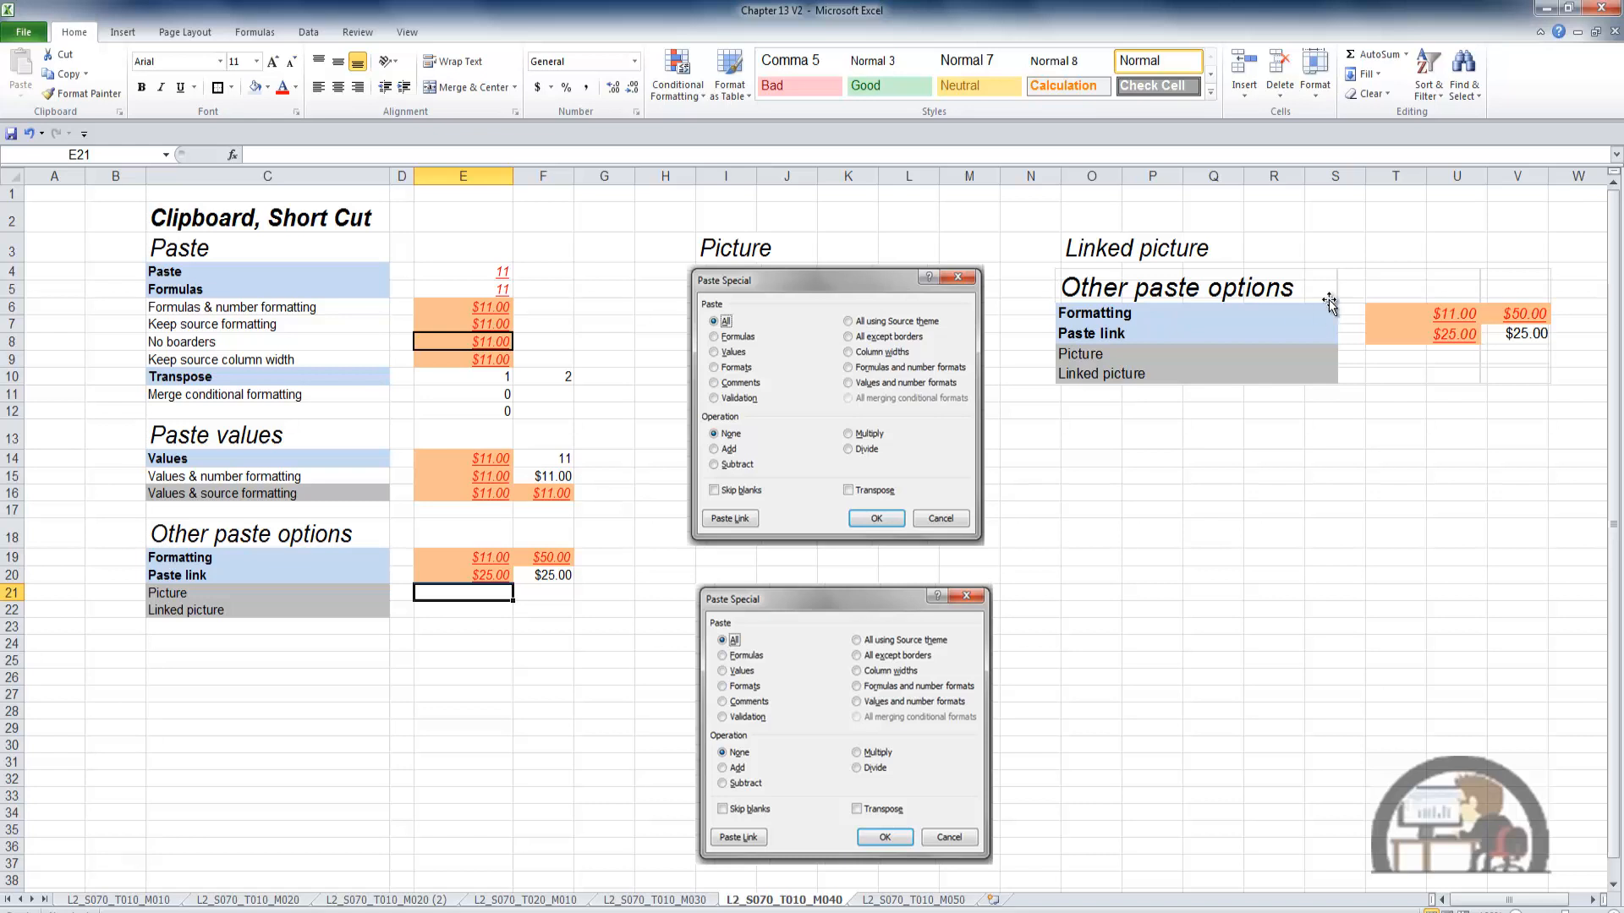
Nudge the linked picture slightly toward column S and narrow columns Q through S beneath it
left_click_drag(1326, 318, 1334, 284)
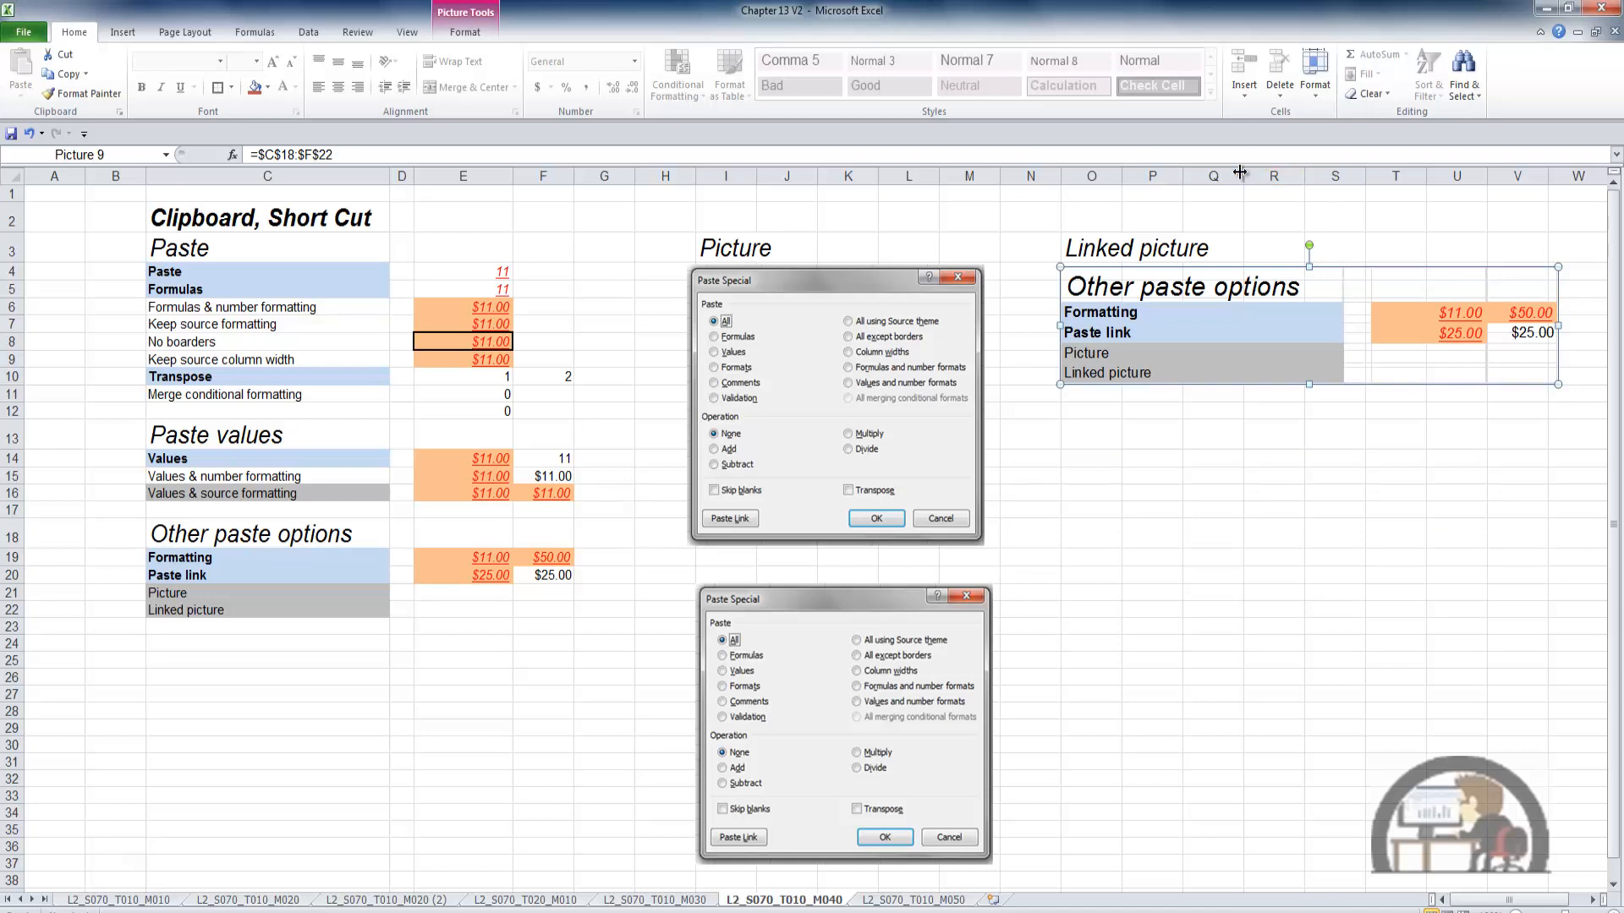
left_click_drag(1213, 176, 1317, 186)
left_click(463, 813)
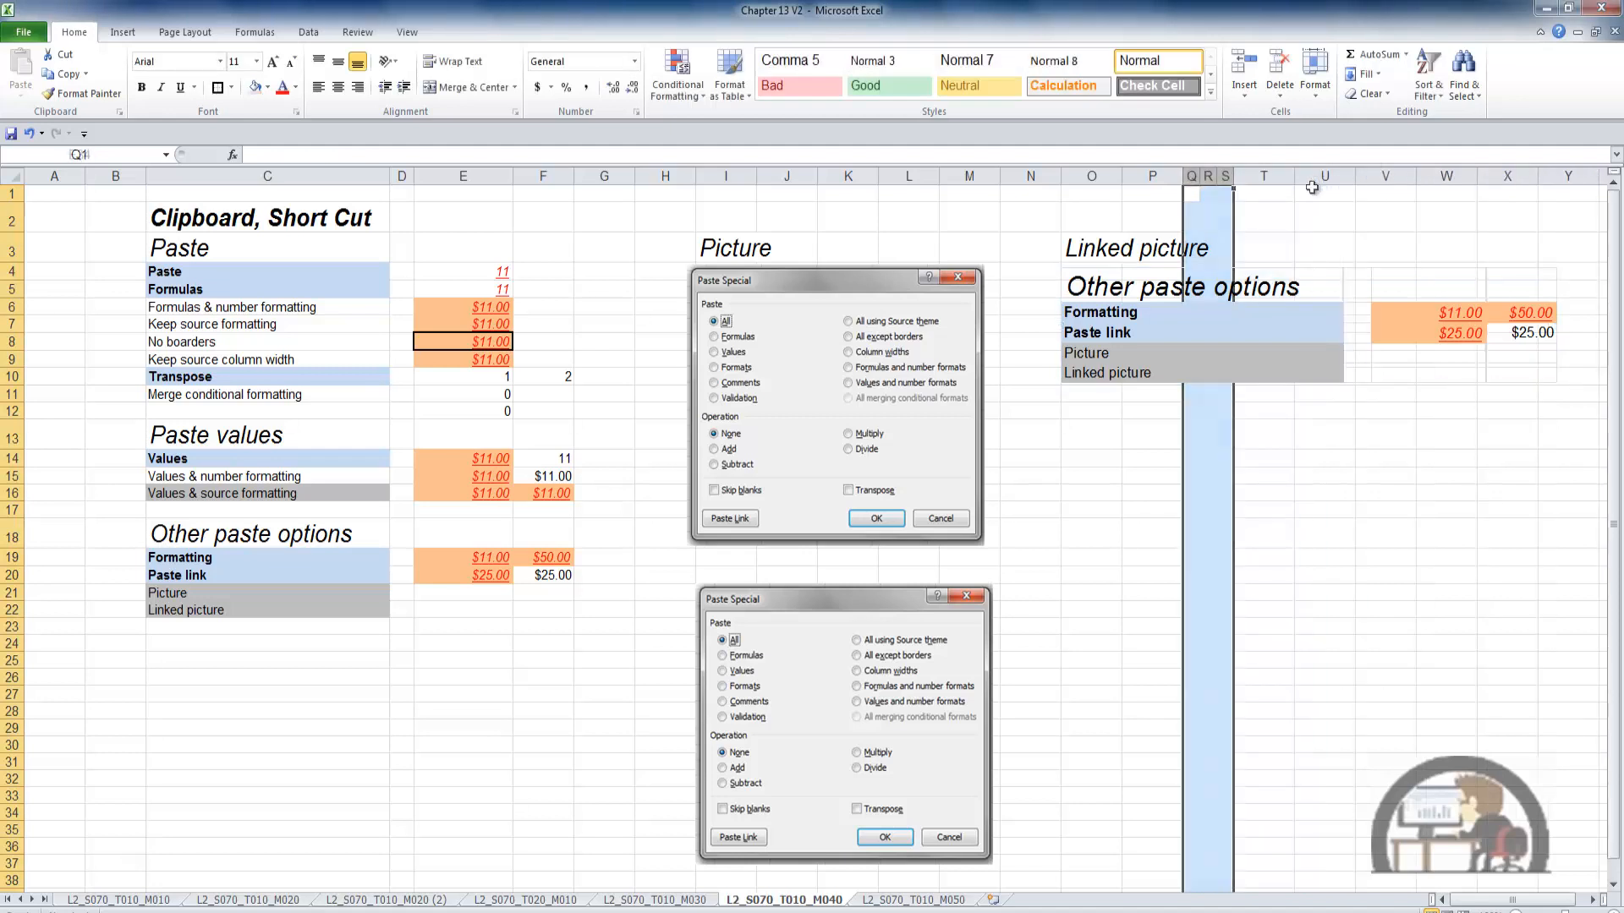